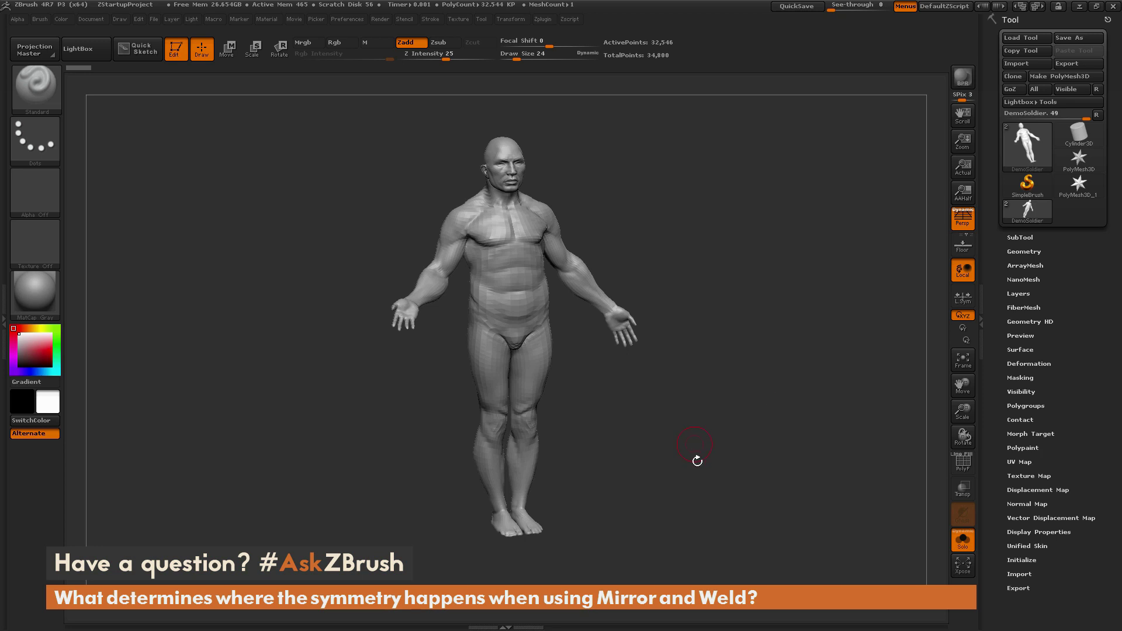
Step: Mirror and weld the soldier mesh across the X axis using the Modify Topology functions of its geometry
drag(701, 464, 729, 464)
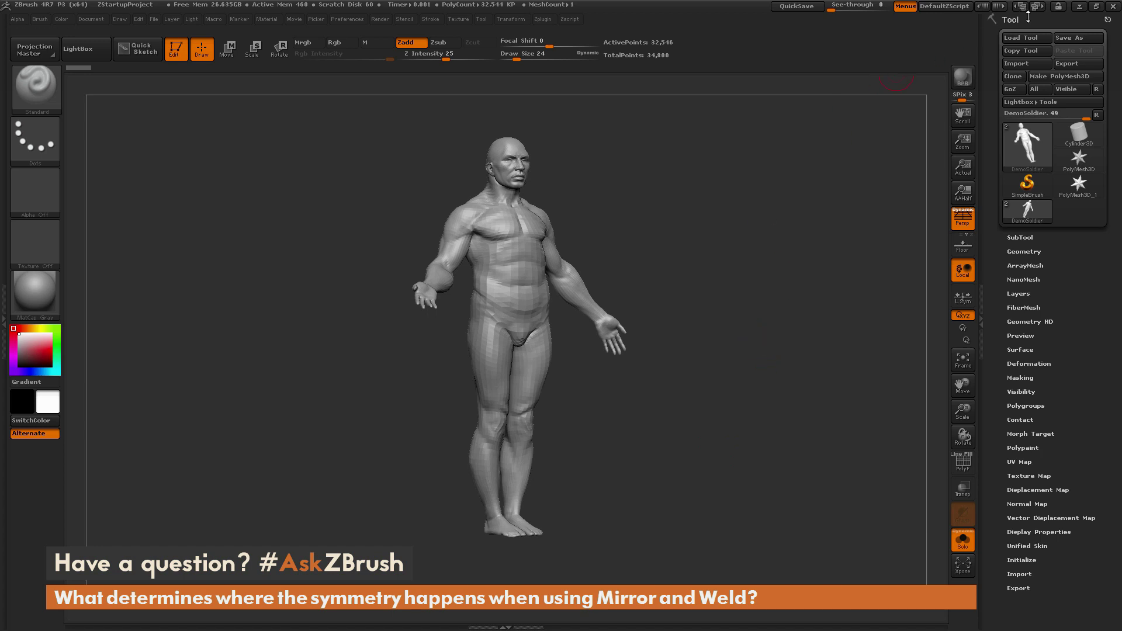
shift+click(1033, 253)
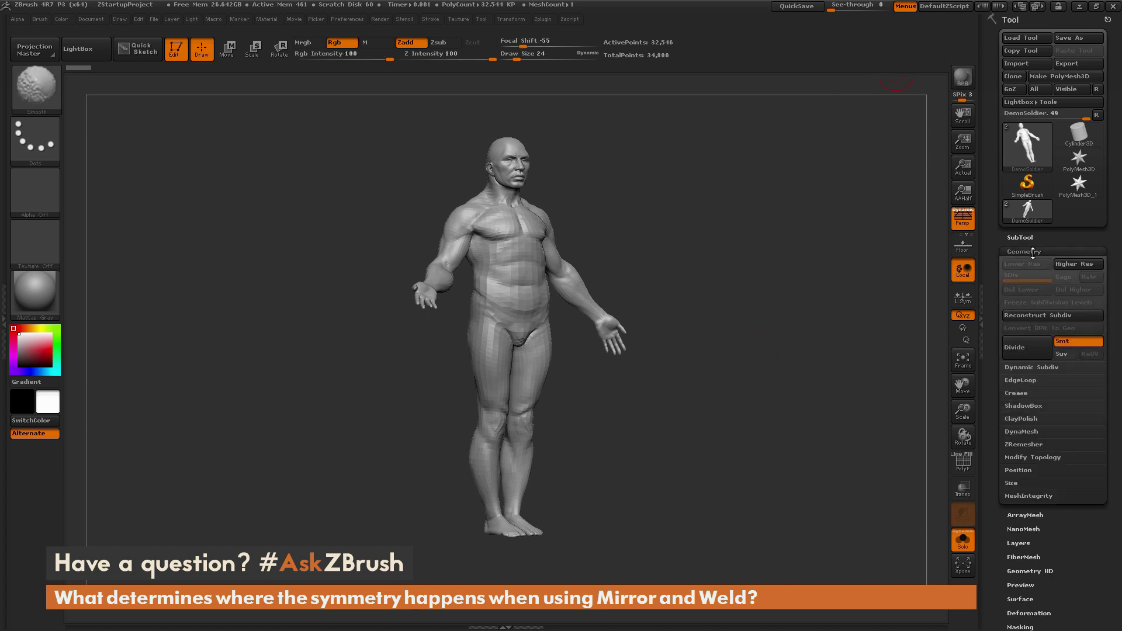
click(1029, 457)
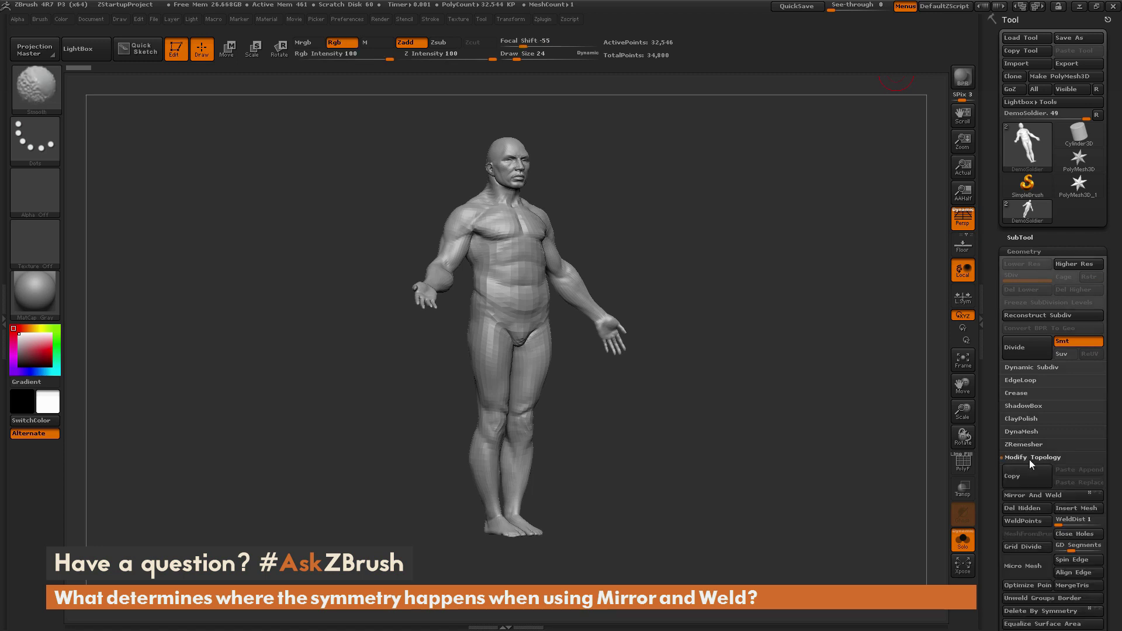
click(1023, 495)
scroll(1046, 438, down, 3)
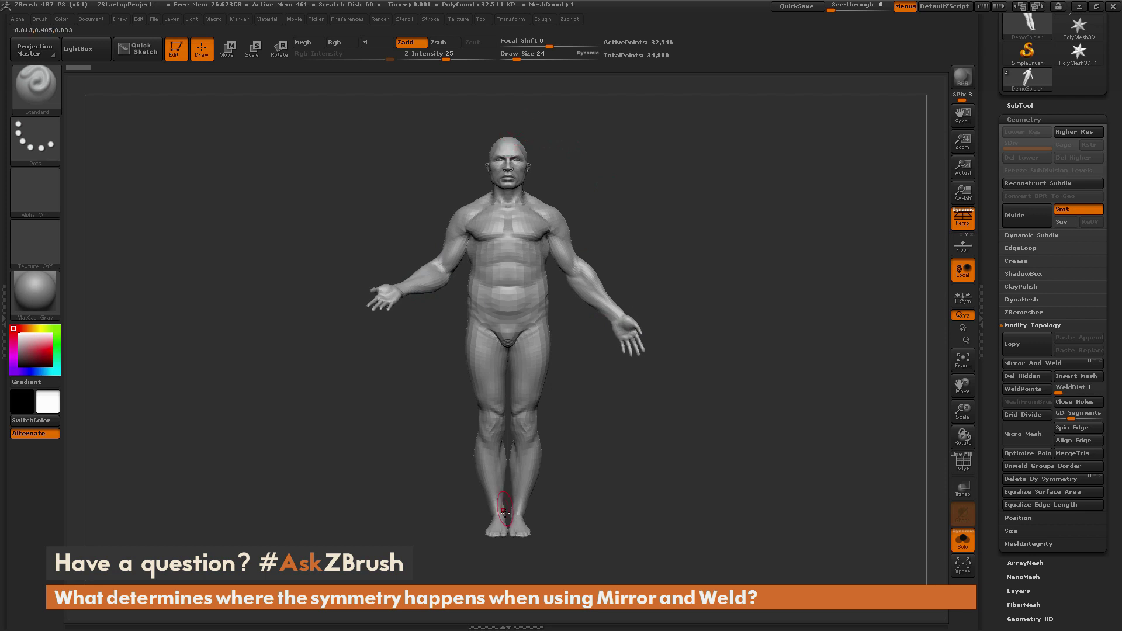
click(1029, 363)
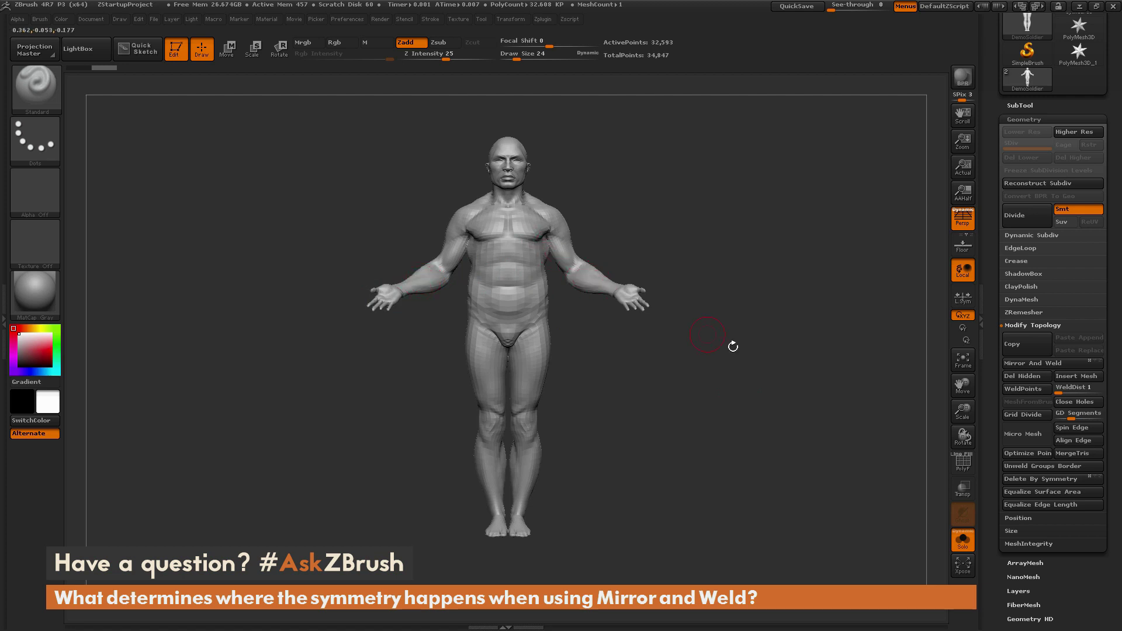
mouse_move(729, 347)
mouse_down()
mouse_move(734, 365)
mouse_move(703, 374)
mouse_move(734, 363)
mouse_up()
Step: Turn on the floor grid to view the soldier against the world centre, and undo the Mirror And Weld
click(962, 251)
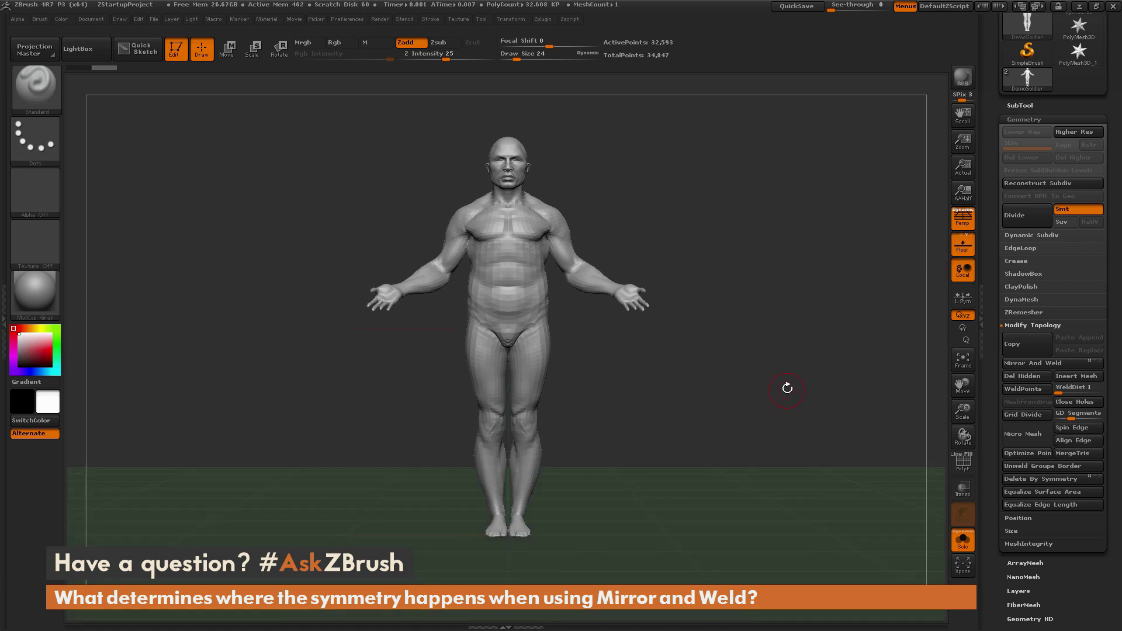
drag(788, 393, 658, 398)
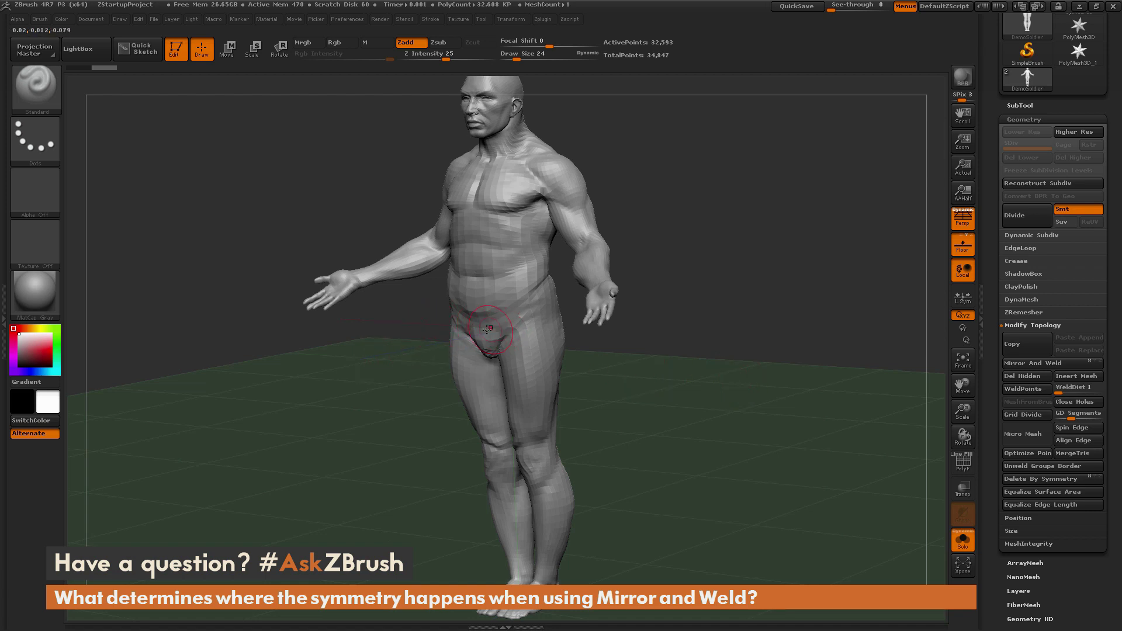
drag(707, 368, 747, 391)
key(f)
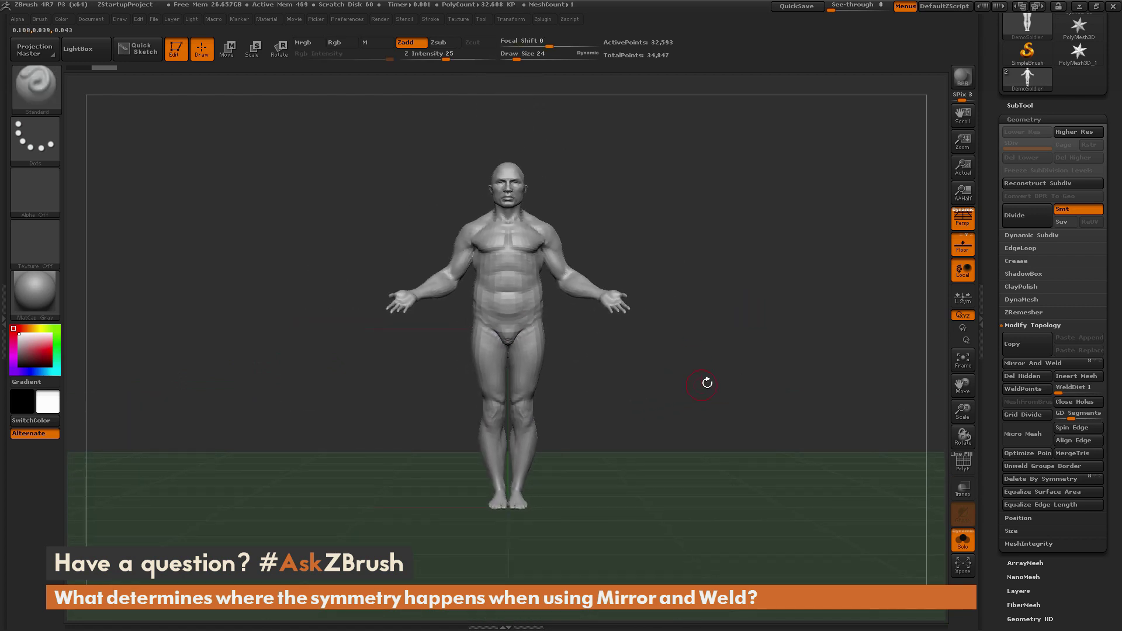
key(ctrl+z)
key(ctrl+z)
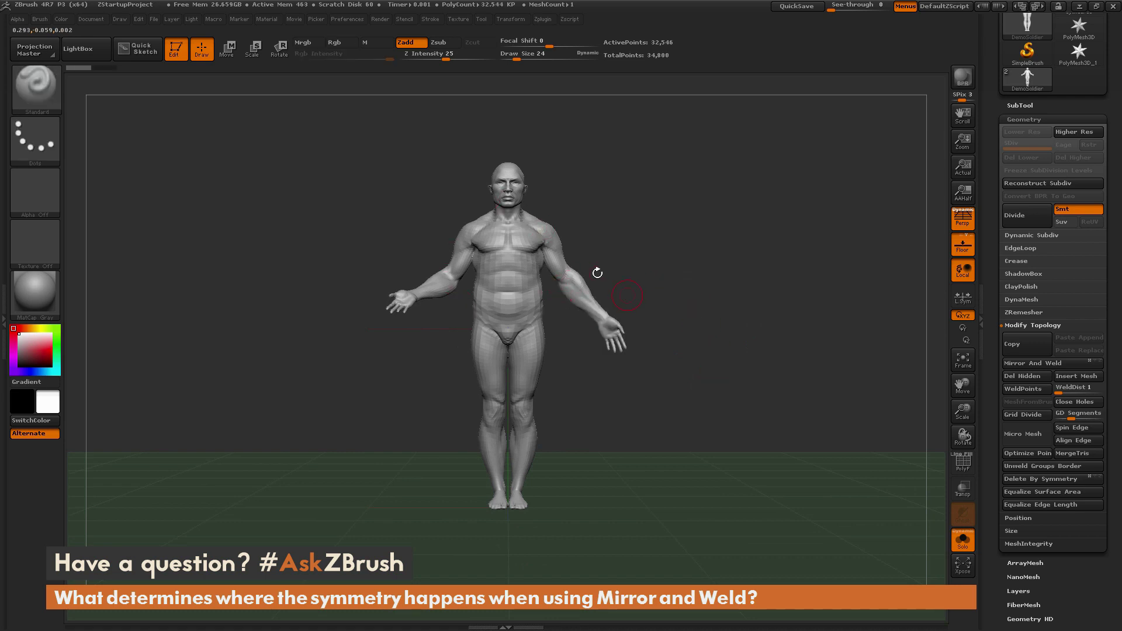
Step: Move the soldier slightly toward his right, off the world centre, and mirror and weld him across X
key(w)
shift+drag(514, 274, 644, 274)
drag(576, 274, 539, 274)
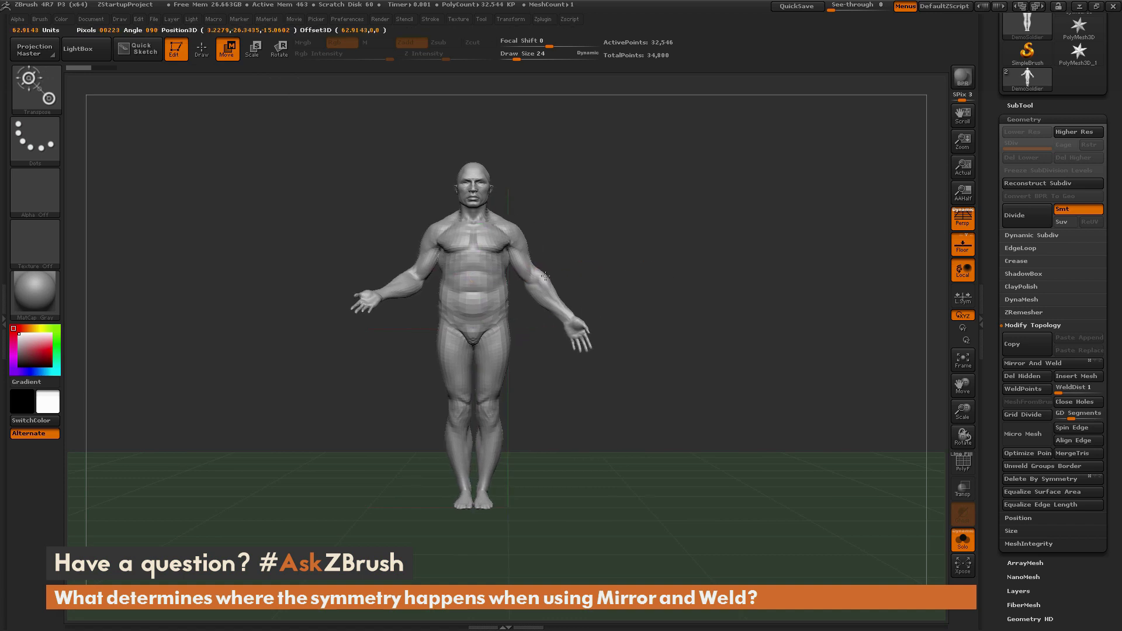
click(1042, 363)
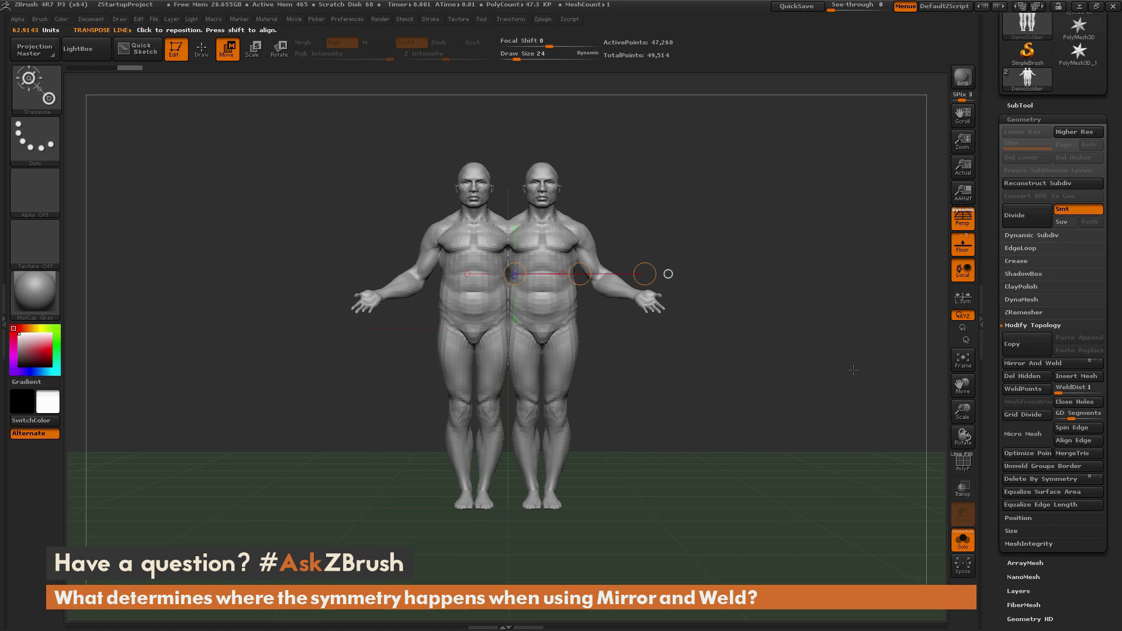
Step: Undo the last Mirror And Weld and the sideways move of the soldier
key(ctrl+z)
key(ctrl+z)
key(ctrl+z)
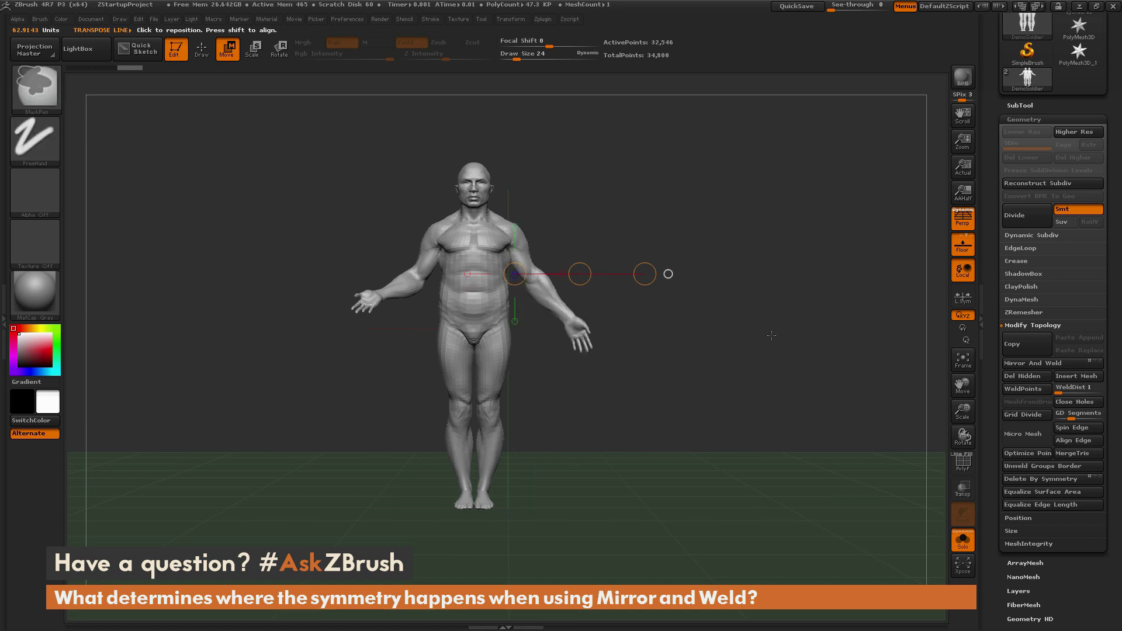
Step: Turn off Solo mode to show the axis arrows and view them around the soldier
drag(763, 297, 761, 322)
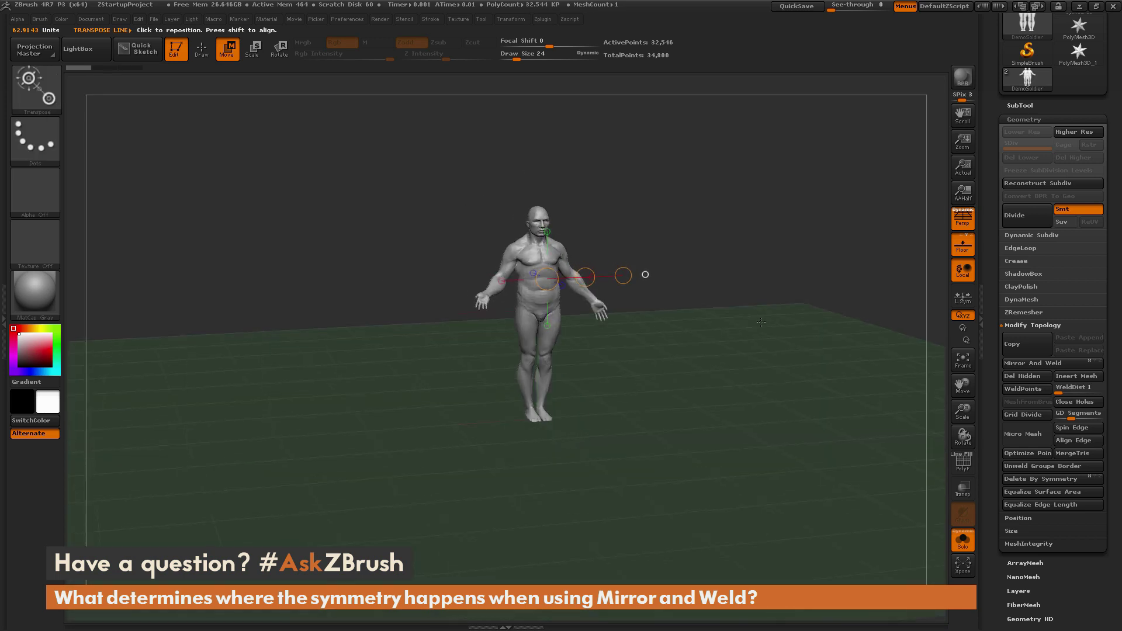
click(971, 551)
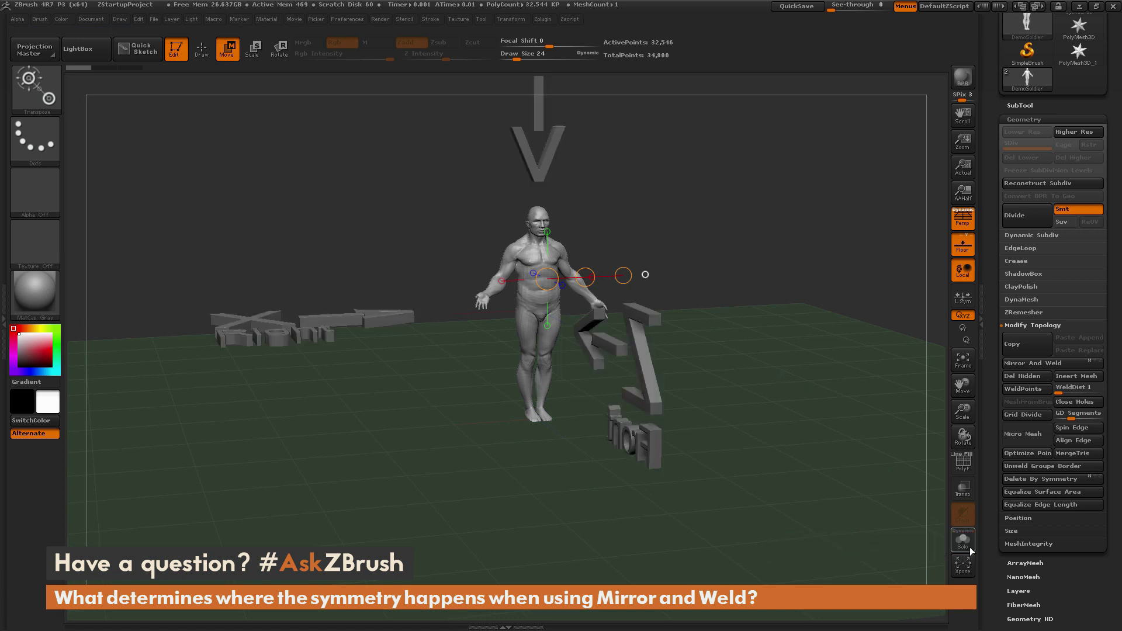
drag(743, 256, 711, 246)
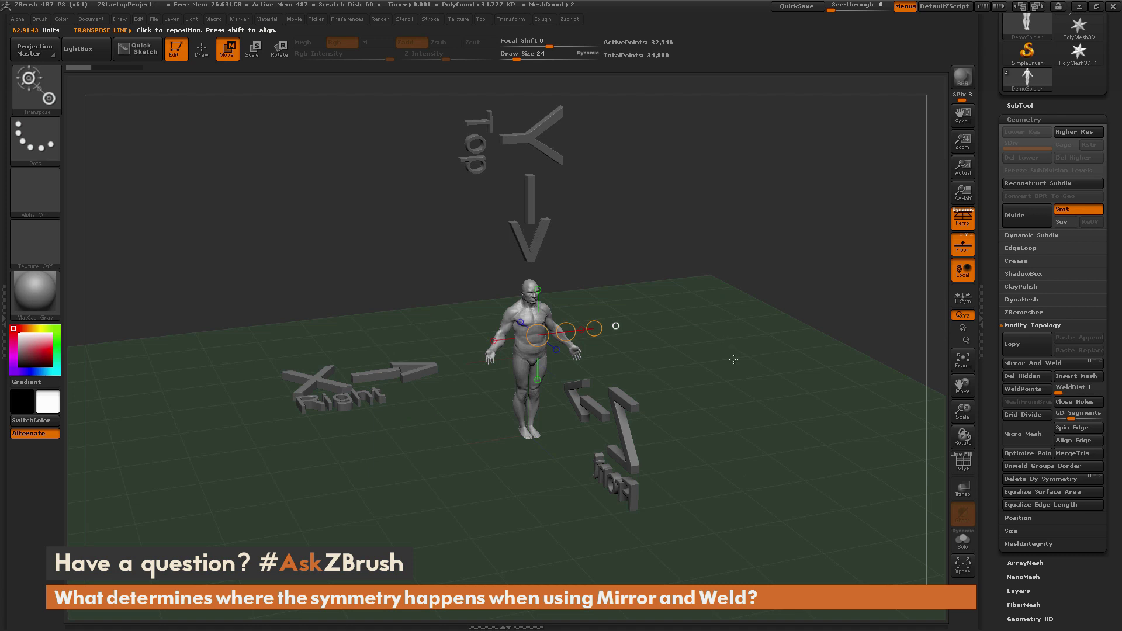
mouse_move(733, 359)
mouse_down()
mouse_move(720, 339)
mouse_move(724, 371)
mouse_up()
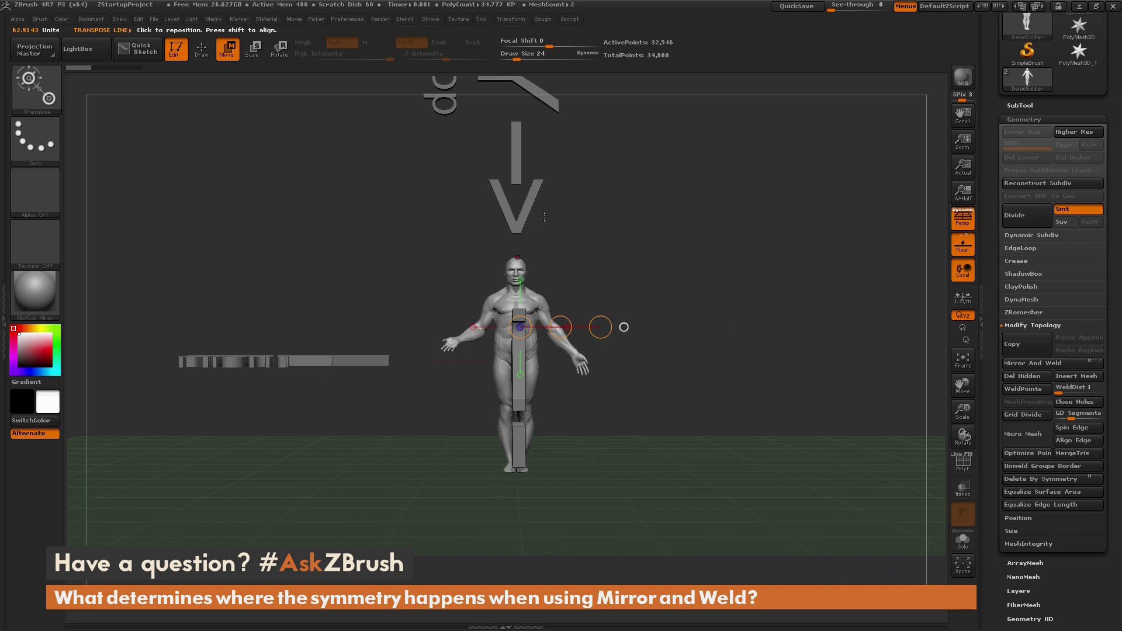
Step: Mirror and weld the soldier across the Z axis, inspect the front-to-back symmetry, and undo it
drag(678, 364, 622, 245)
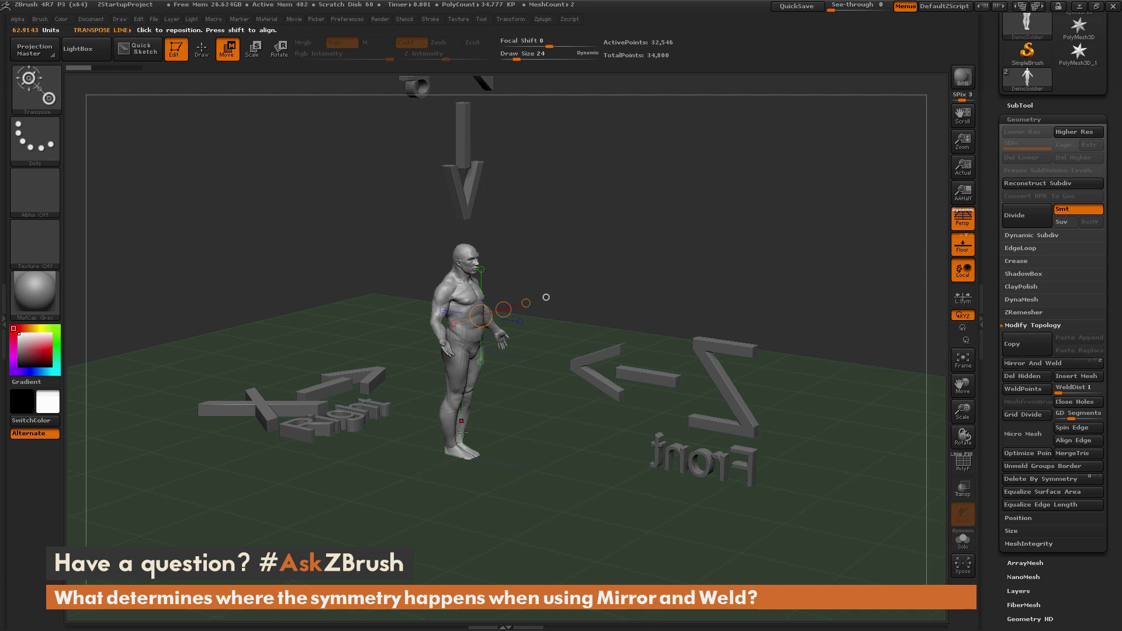
drag(604, 278, 579, 281)
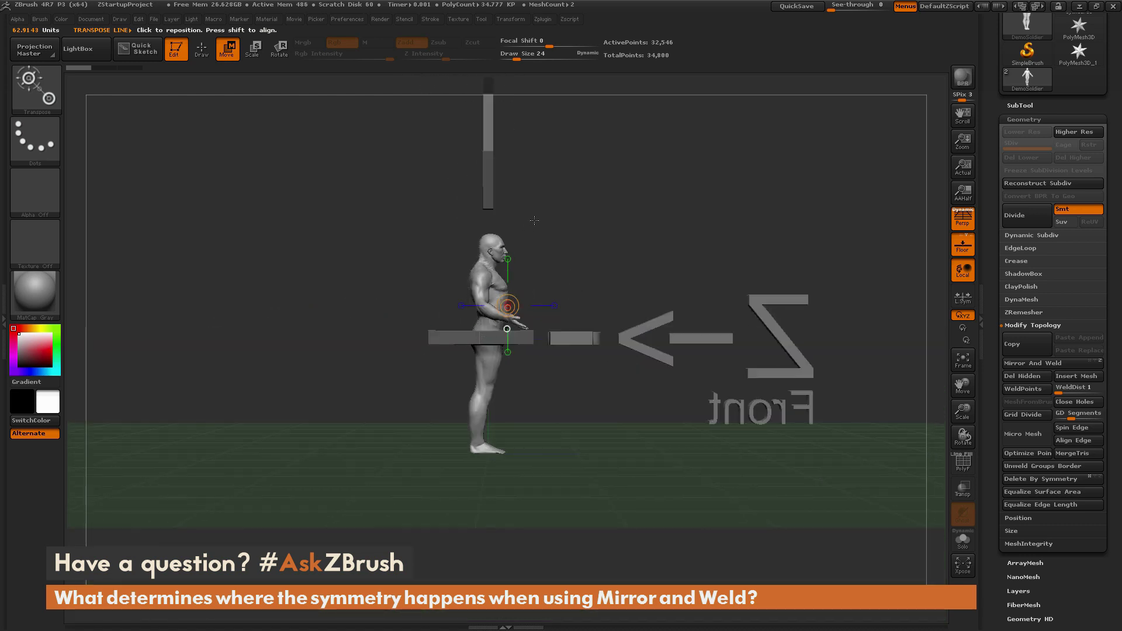
drag(534, 221, 508, 263)
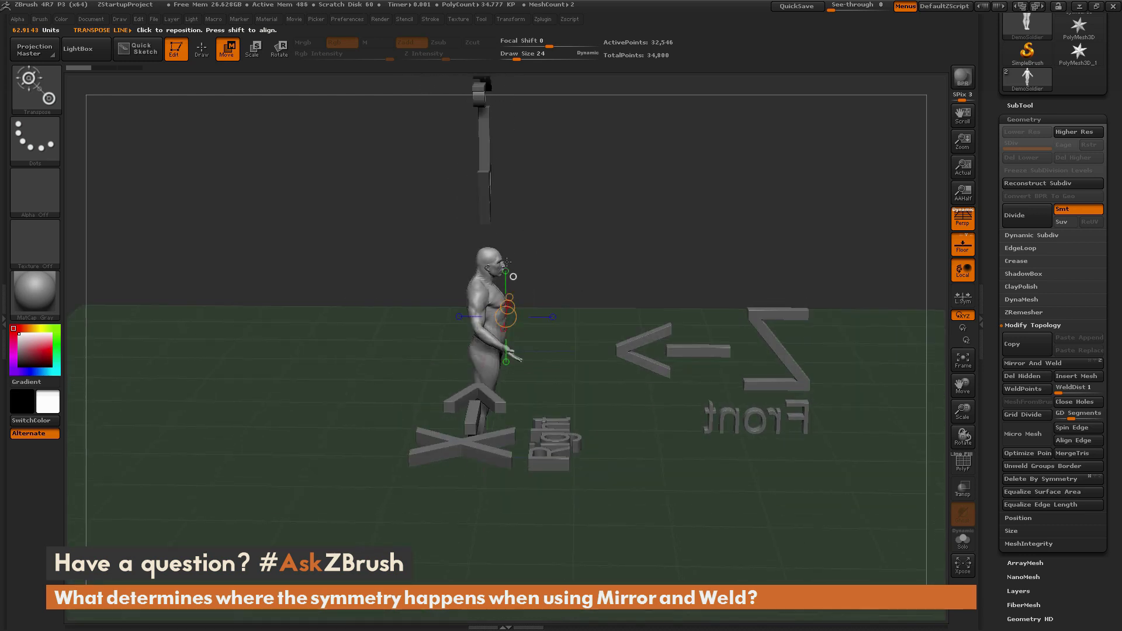
click(1041, 364)
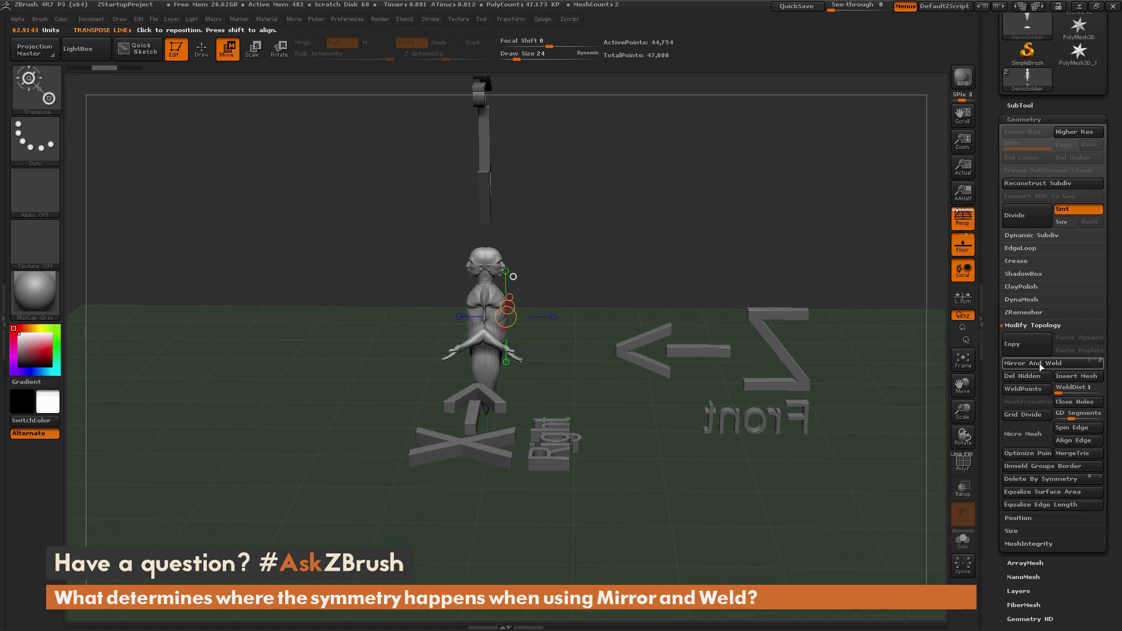
drag(707, 246, 596, 418)
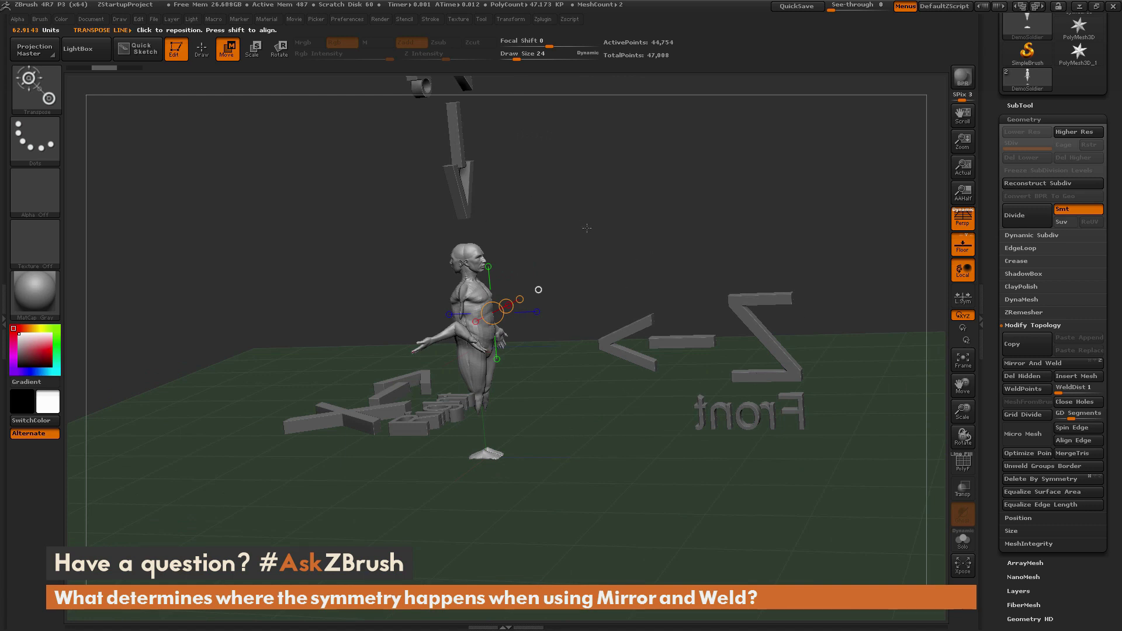
key(ctrl+z)
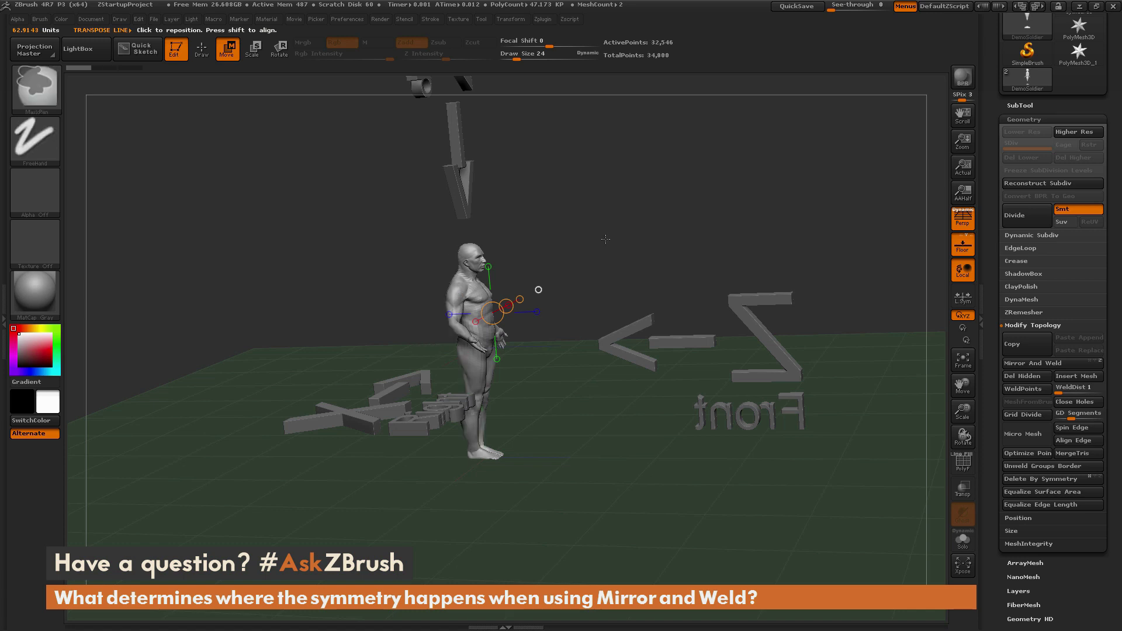
Step: Move the soldier well clear of the world centre toward the X arrow, and mirror and weld him across the X axis
drag(606, 239, 425, 325)
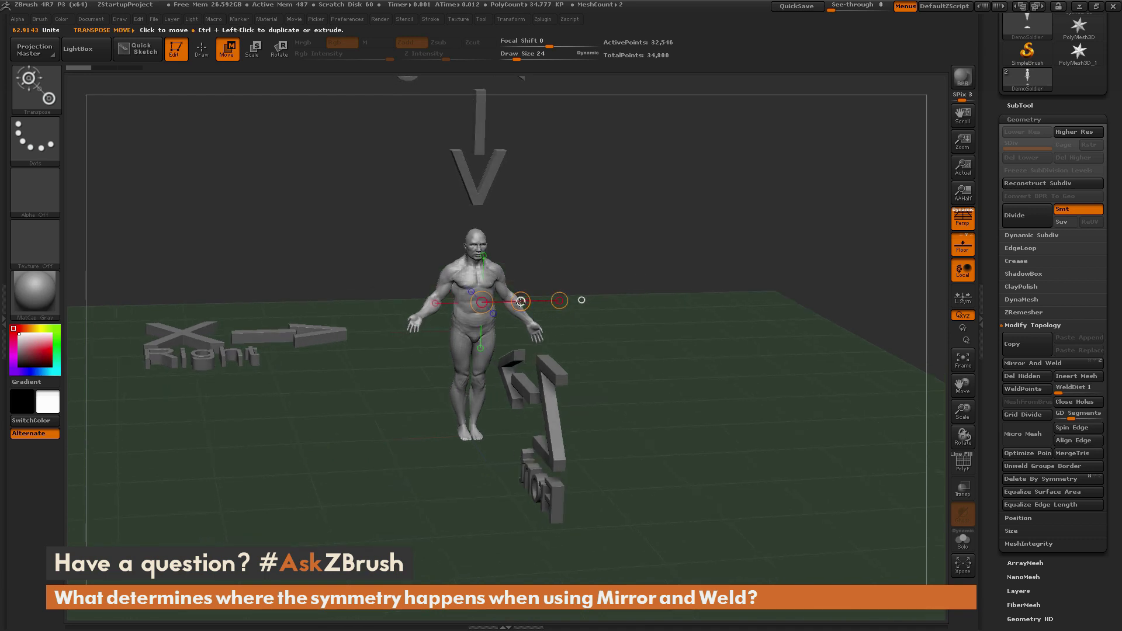
drag(520, 302, 442, 303)
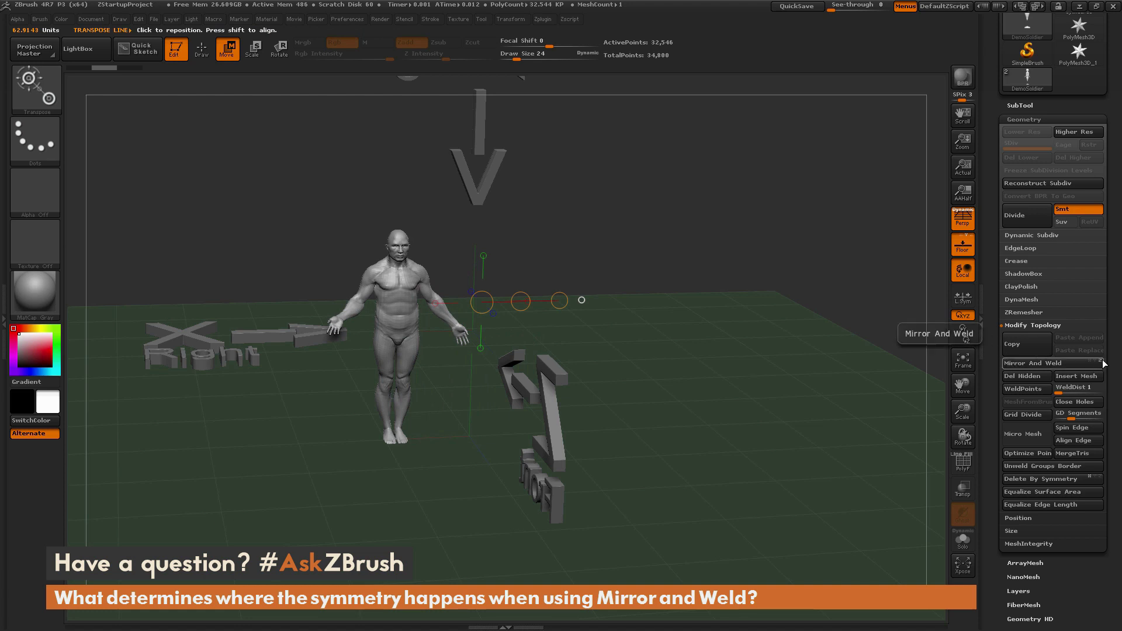
click(1081, 362)
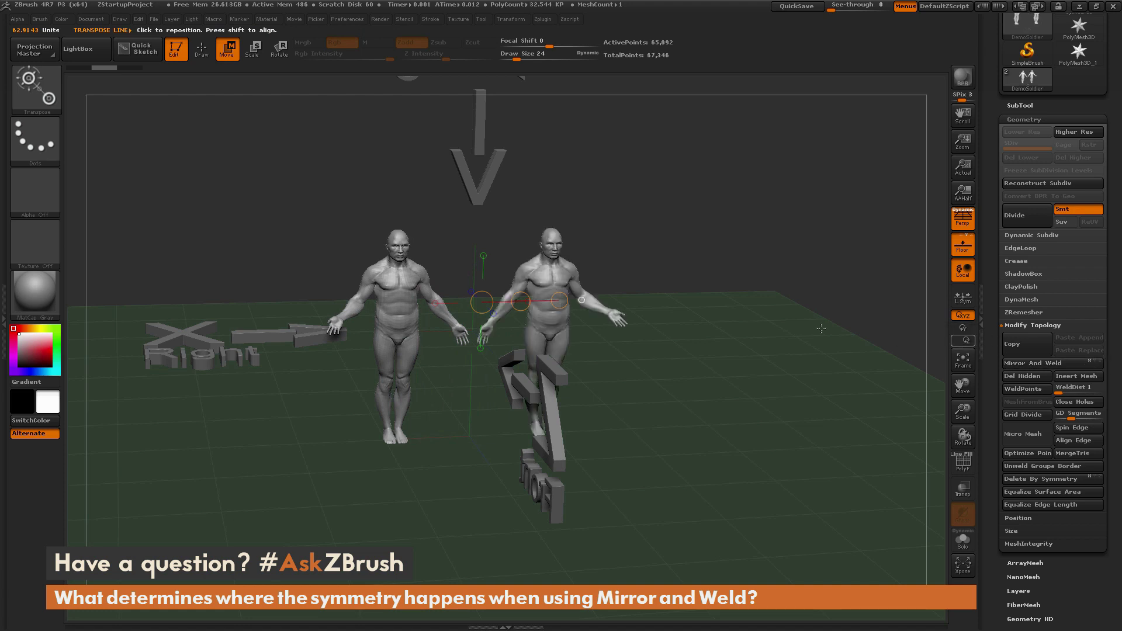
drag(630, 343, 478, 335)
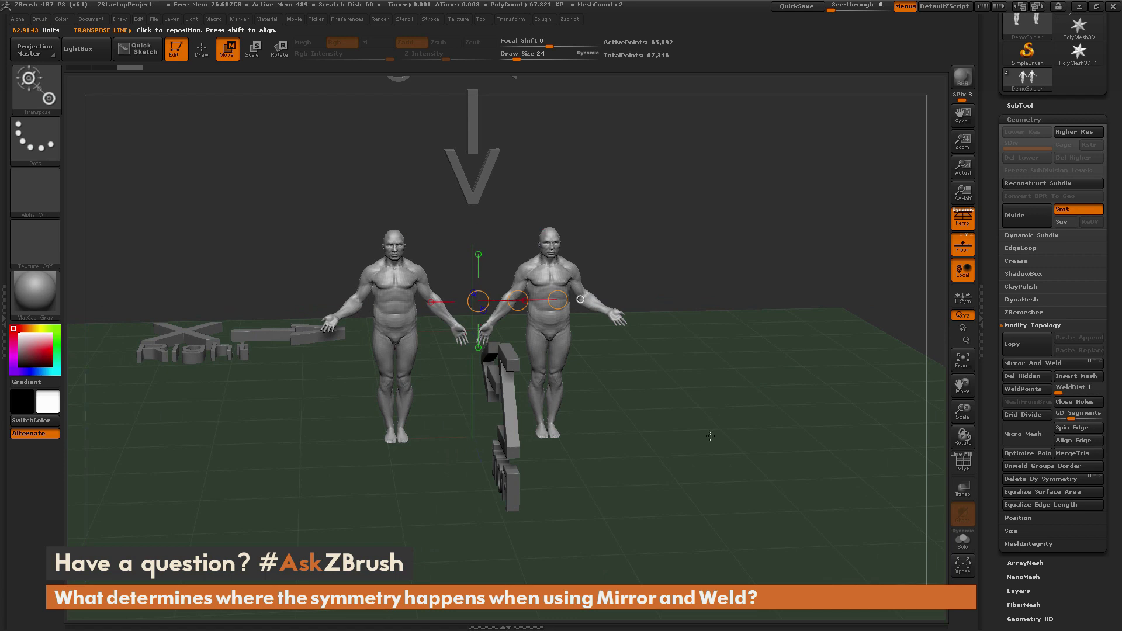
Step: Replace that mirror with a new Mirror And Weld made with the soldier closer in, his left hand crossing the world centre
key(ctrl+z)
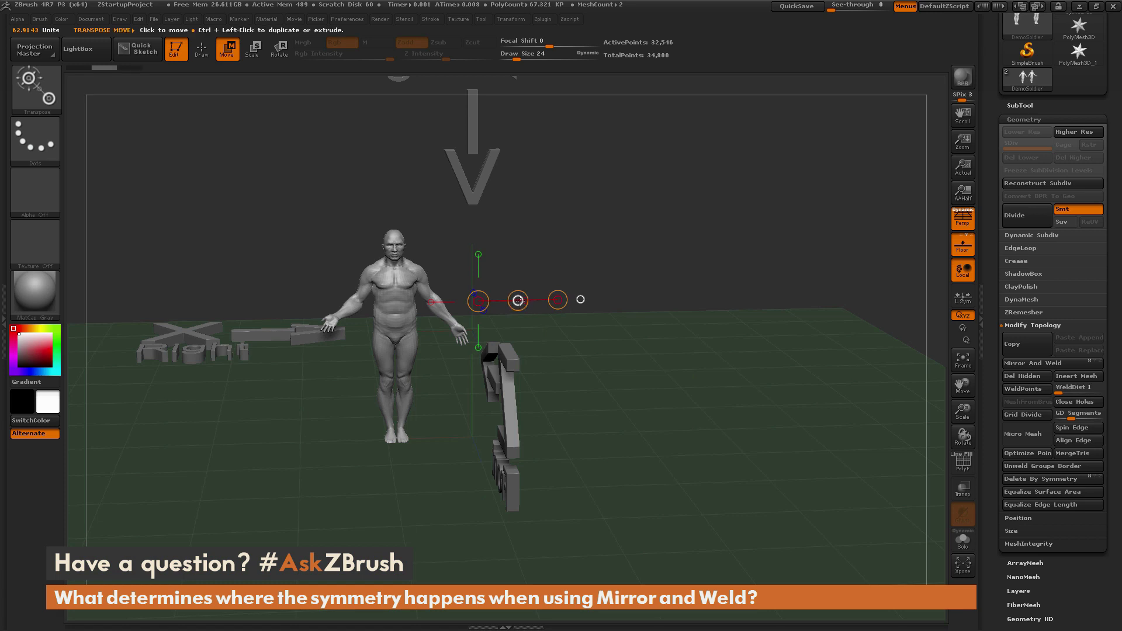
drag(518, 300, 543, 297)
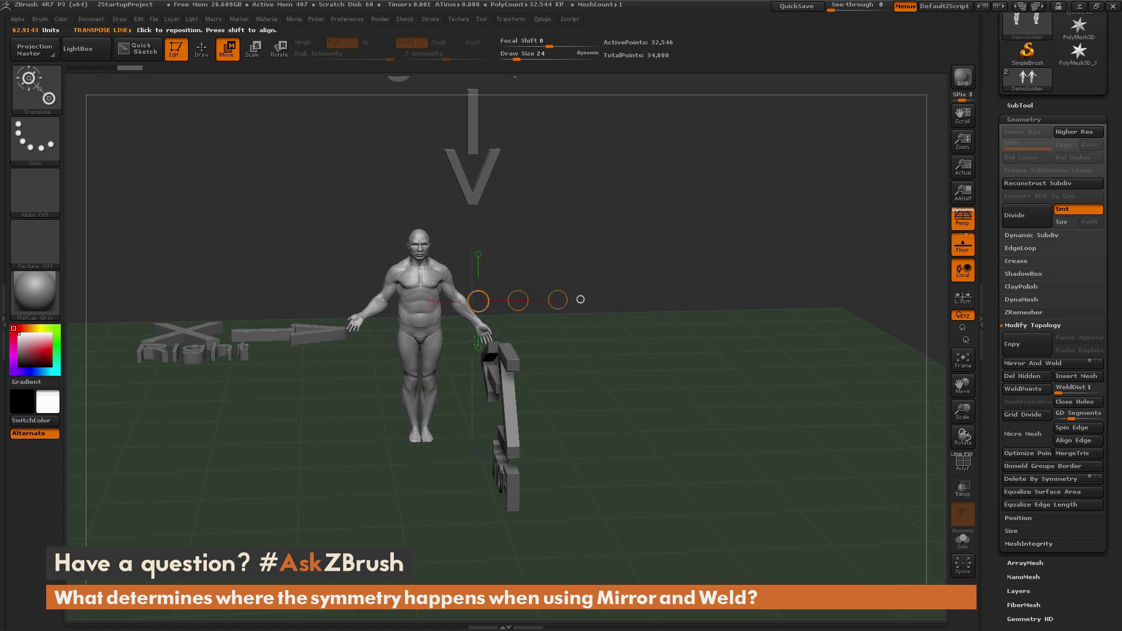
click(1033, 363)
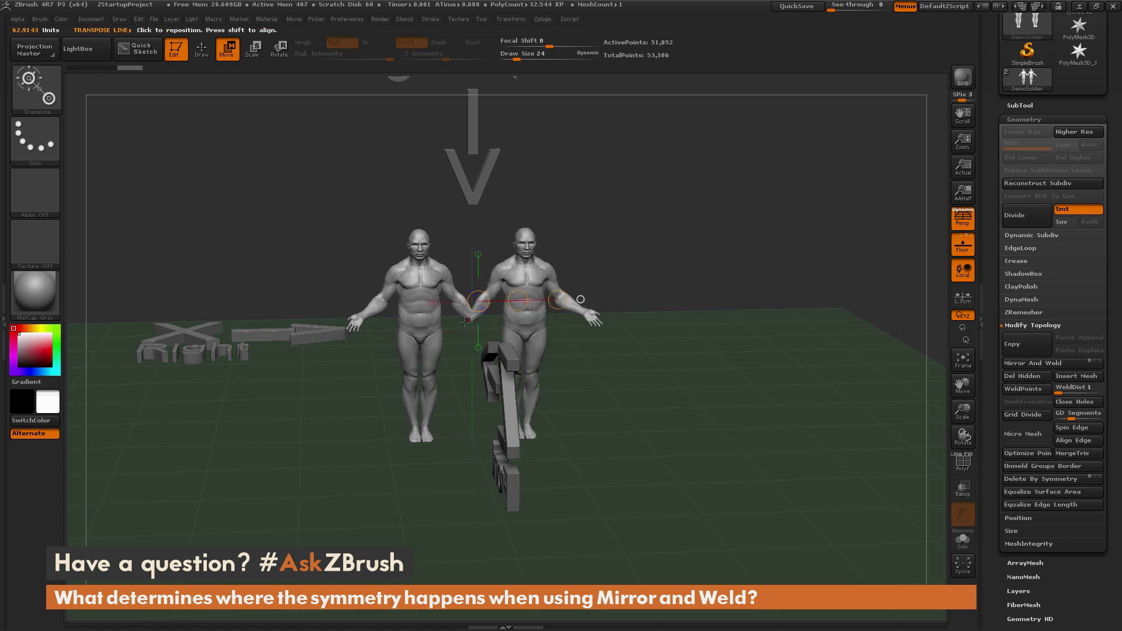
drag(684, 397, 635, 406)
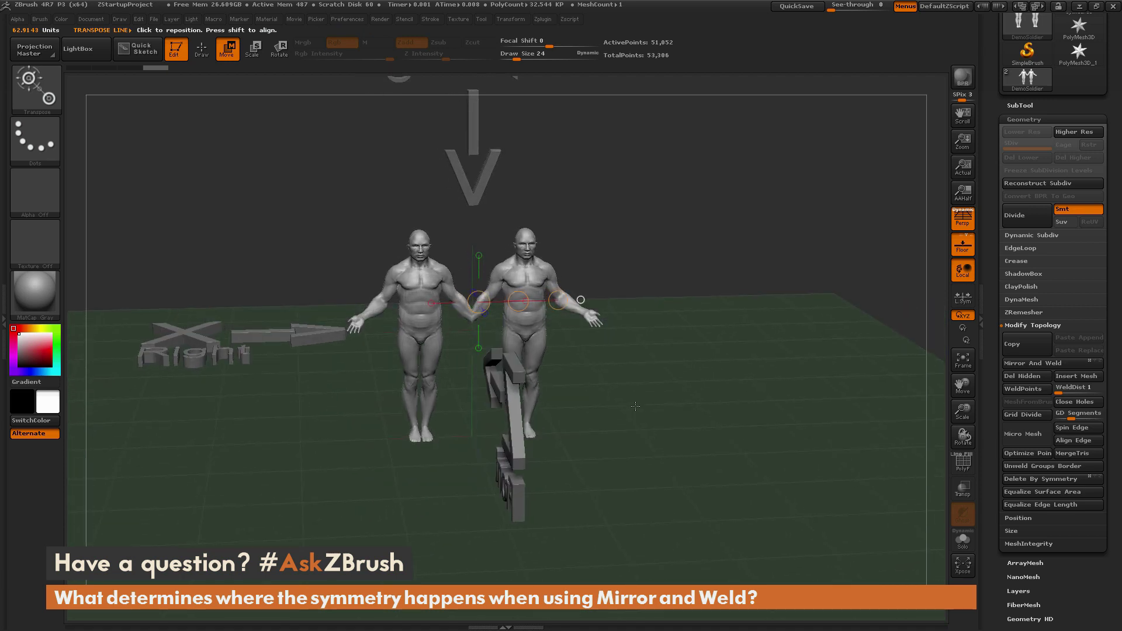
Step: Undo that mirror and repeat the Mirror And Weld with the soldier moved mostly past the world centre
key(ctrl+z)
drag(519, 301, 586, 305)
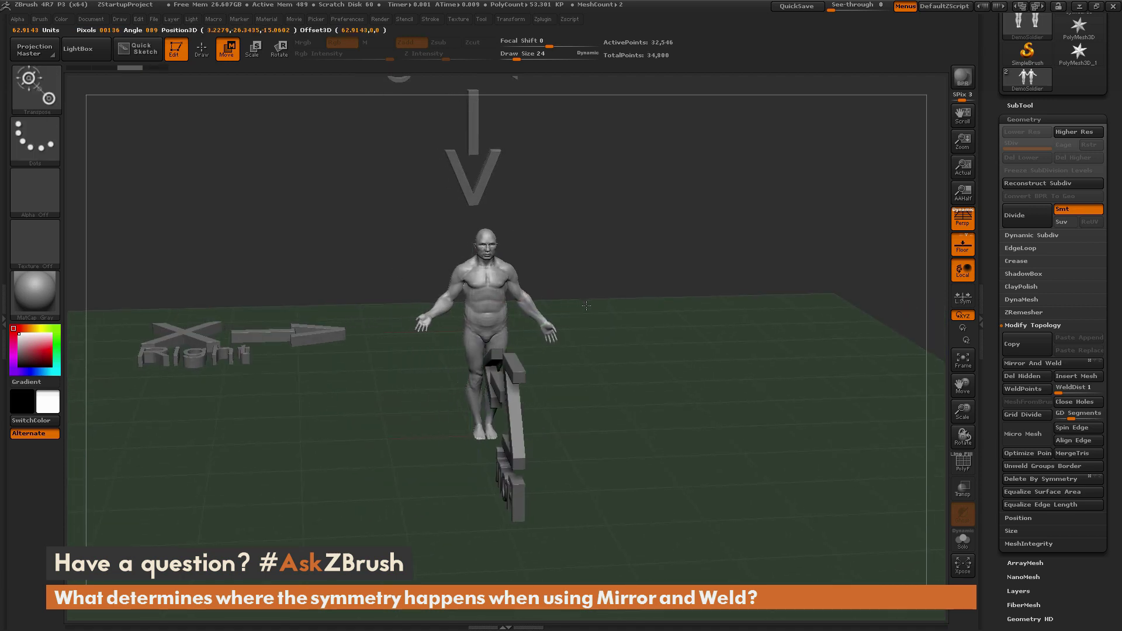
key(ctrl+z)
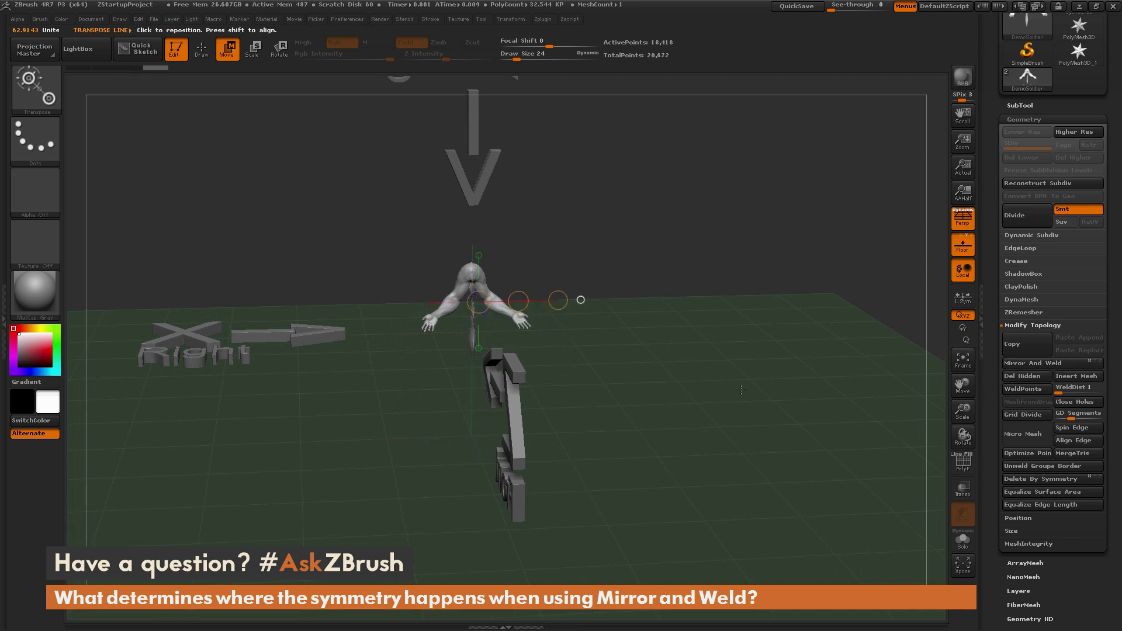
drag(741, 389, 706, 386)
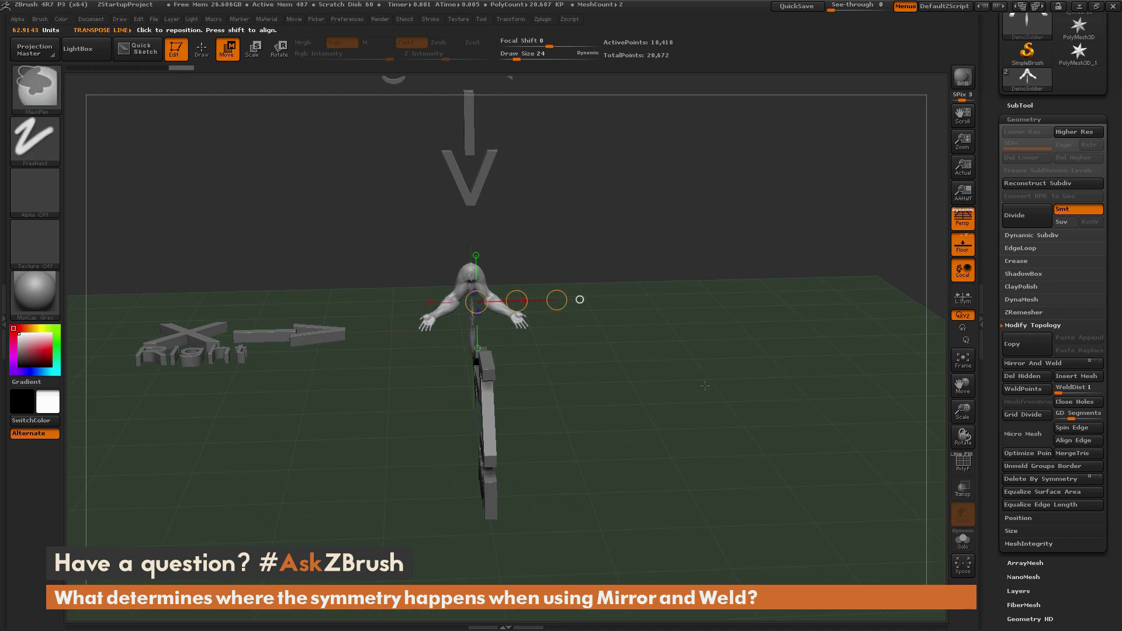
Step: Undo the mirror and the sideways moves to bring the soldier back to the world centre
key(ctrl+shift+z)
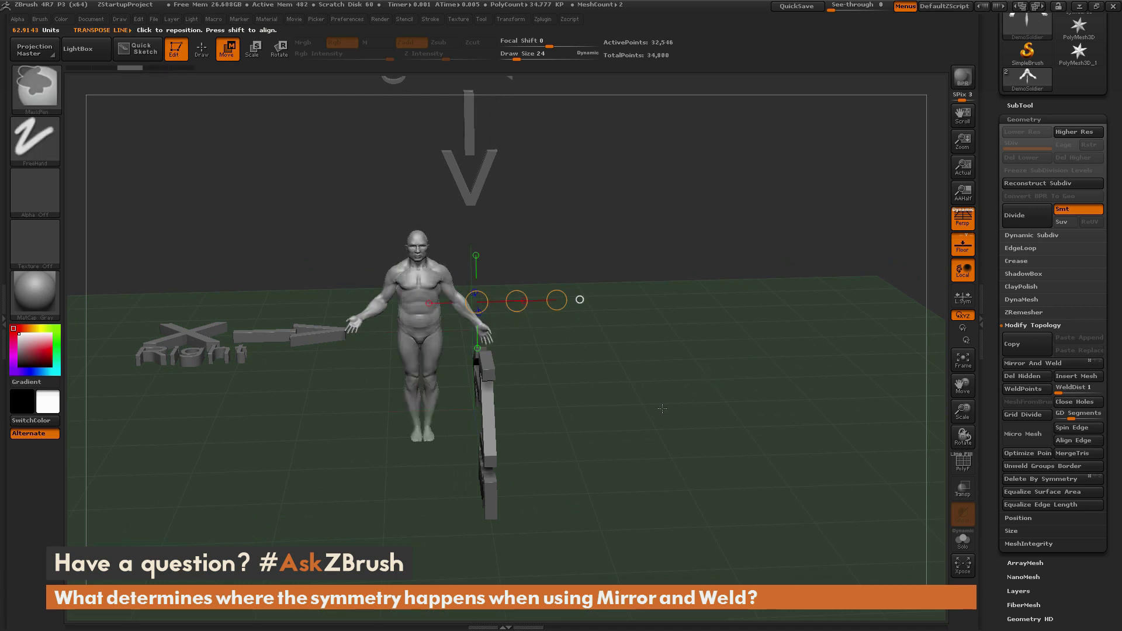
drag(662, 408, 666, 375)
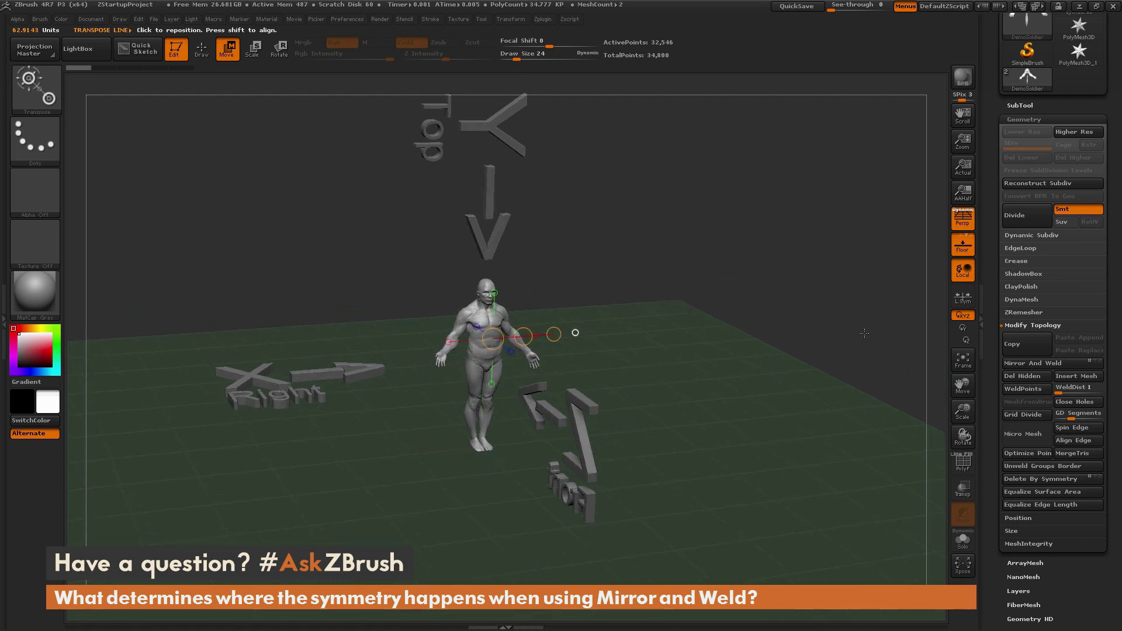
Step: Switch Mirror And Weld from X to the Y axis, start it, and decline to proceed with the nonzero floor elevation
click(1094, 362)
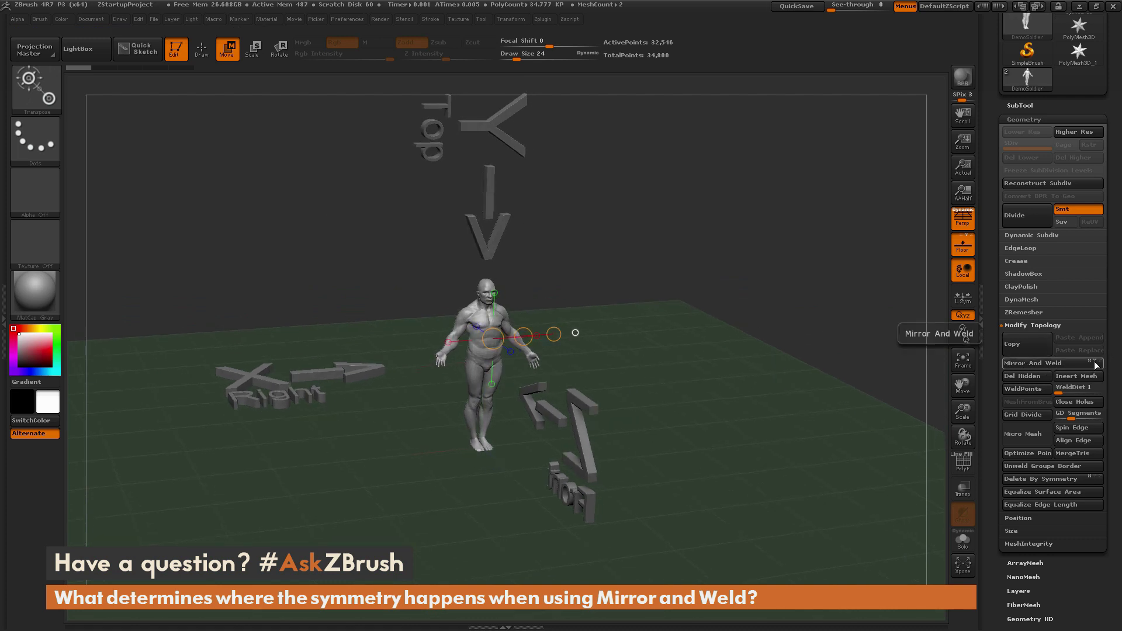
click(1035, 364)
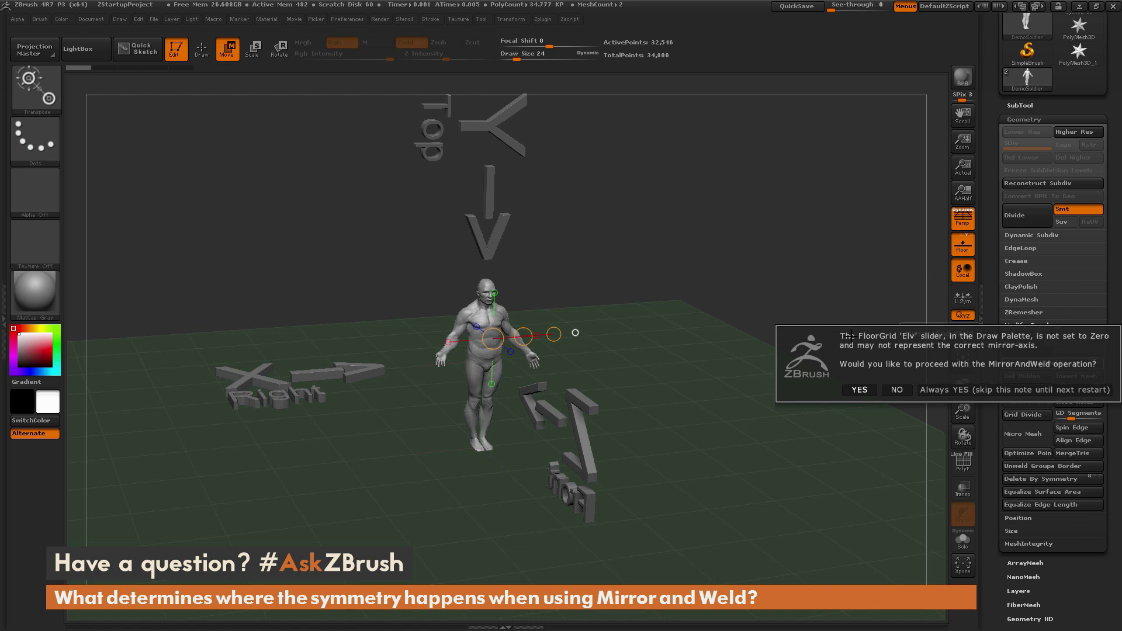
click(896, 390)
Step: Set the floor grid's elevation (Elv) to 0
drag(827, 357, 710, 385)
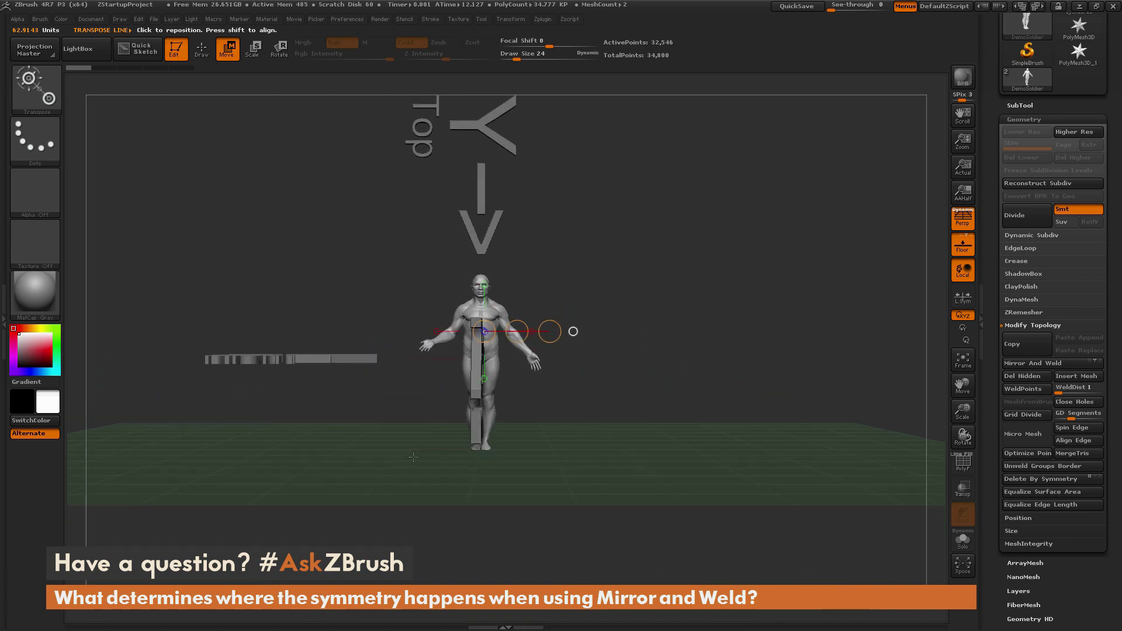
drag(658, 338, 583, 385)
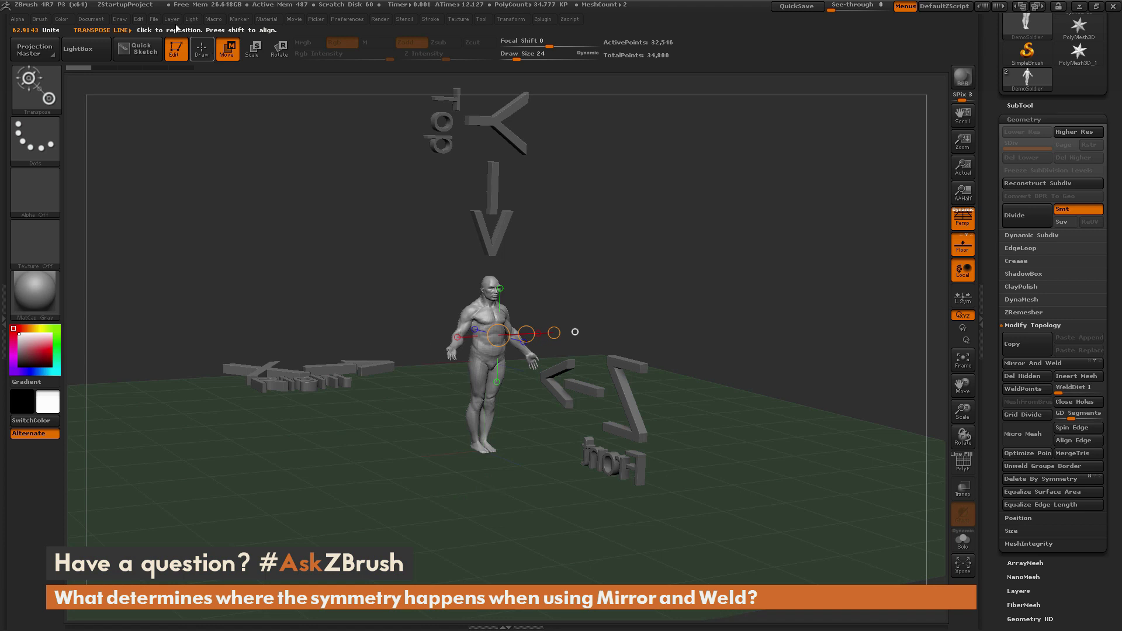
click(120, 19)
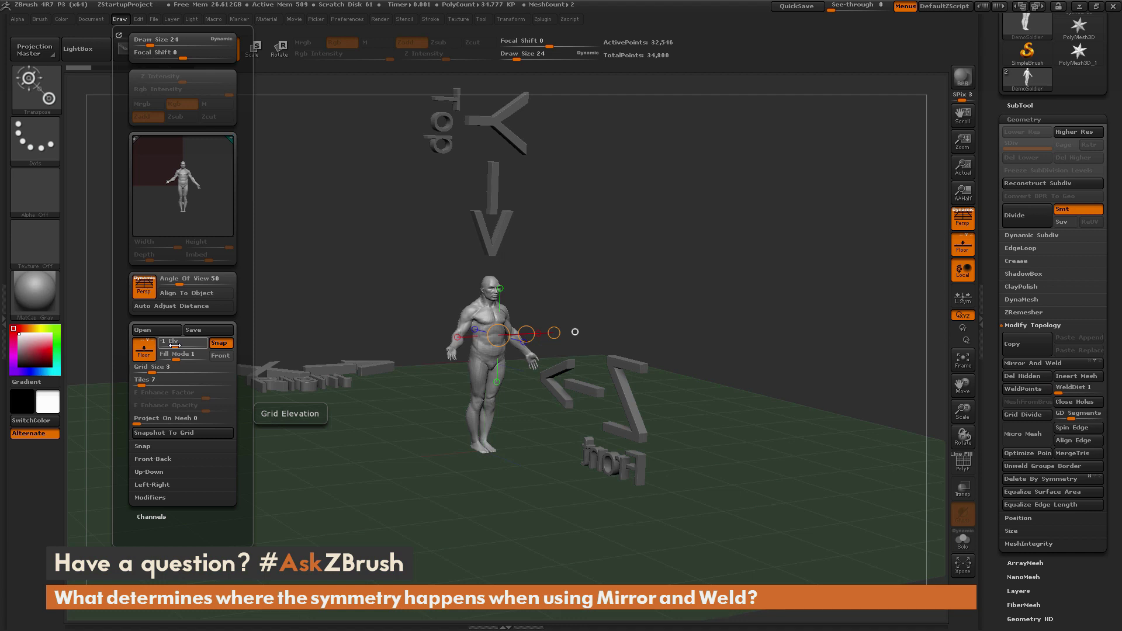
click(175, 345)
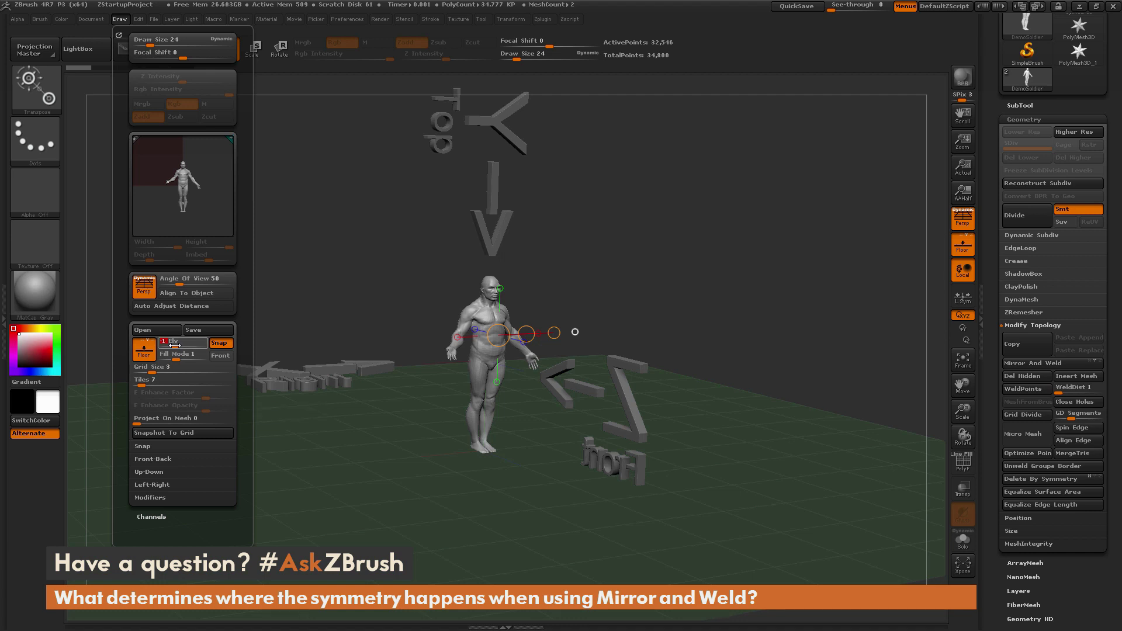
text(0)
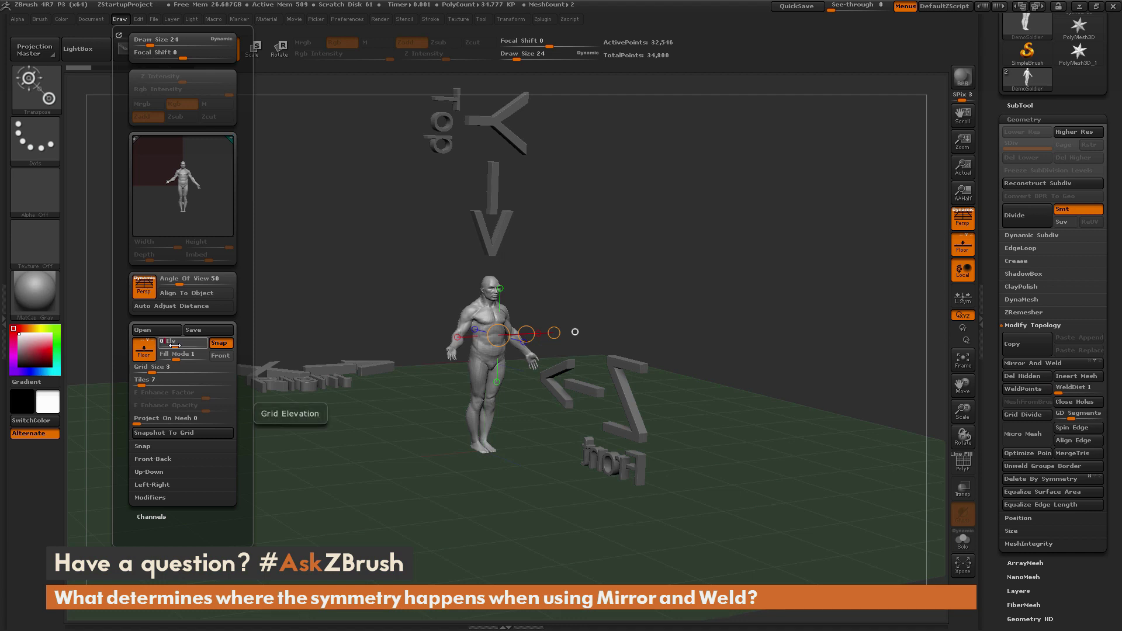
key(Return)
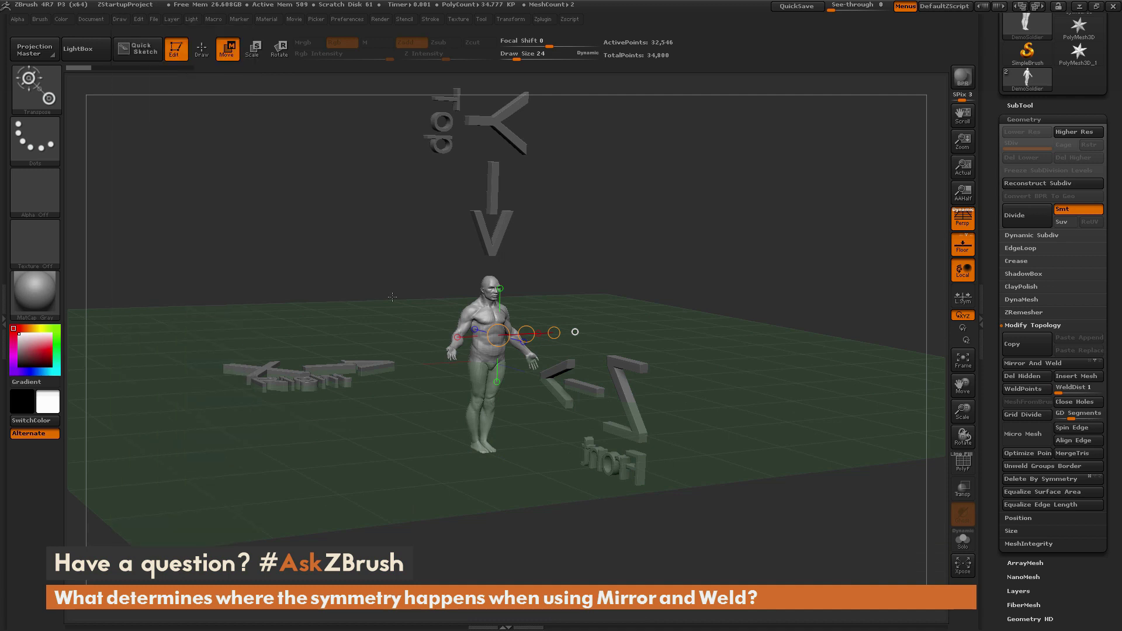
Step: Mirror and weld the soldier across the Y axis and inspect the upside-down copy from several angles
drag(666, 247, 736, 275)
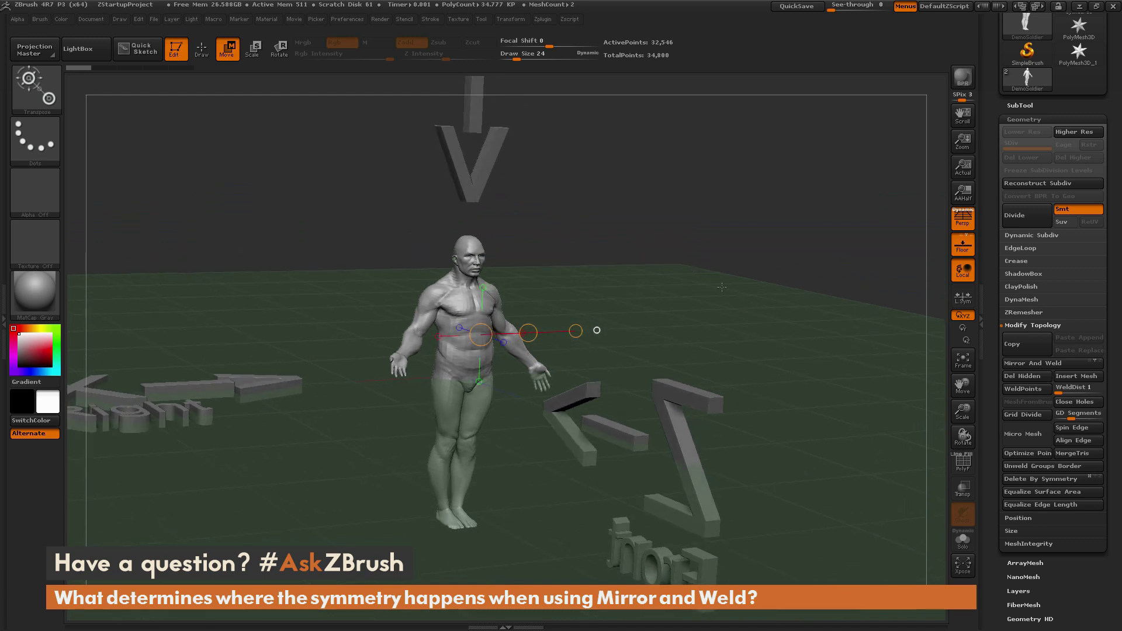
click(1067, 363)
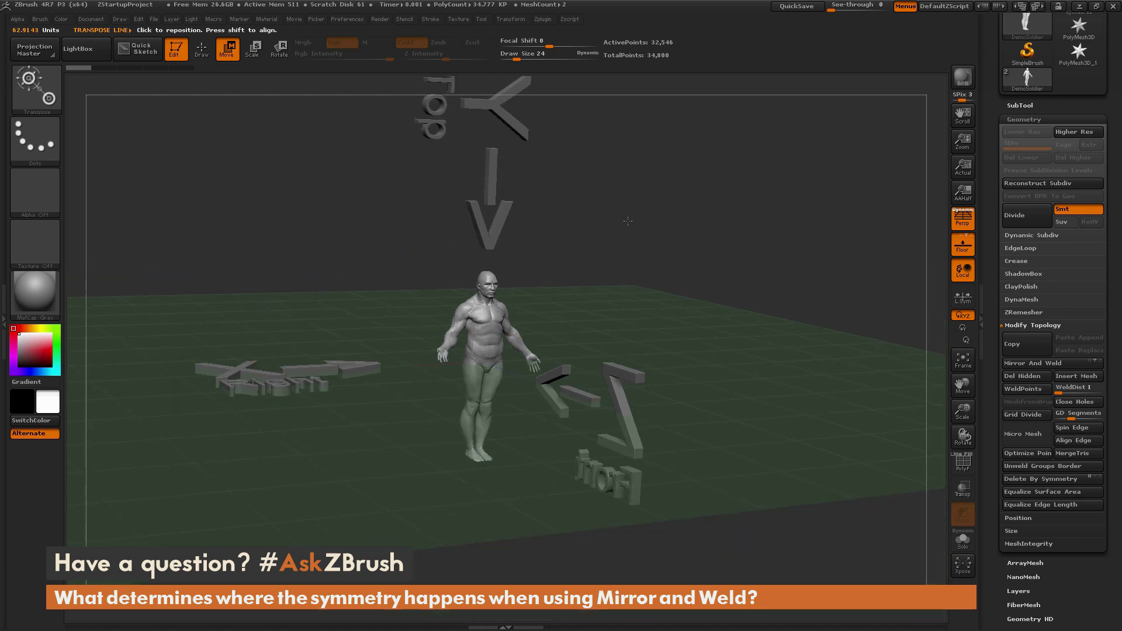
alt+drag(628, 220, 535, 160)
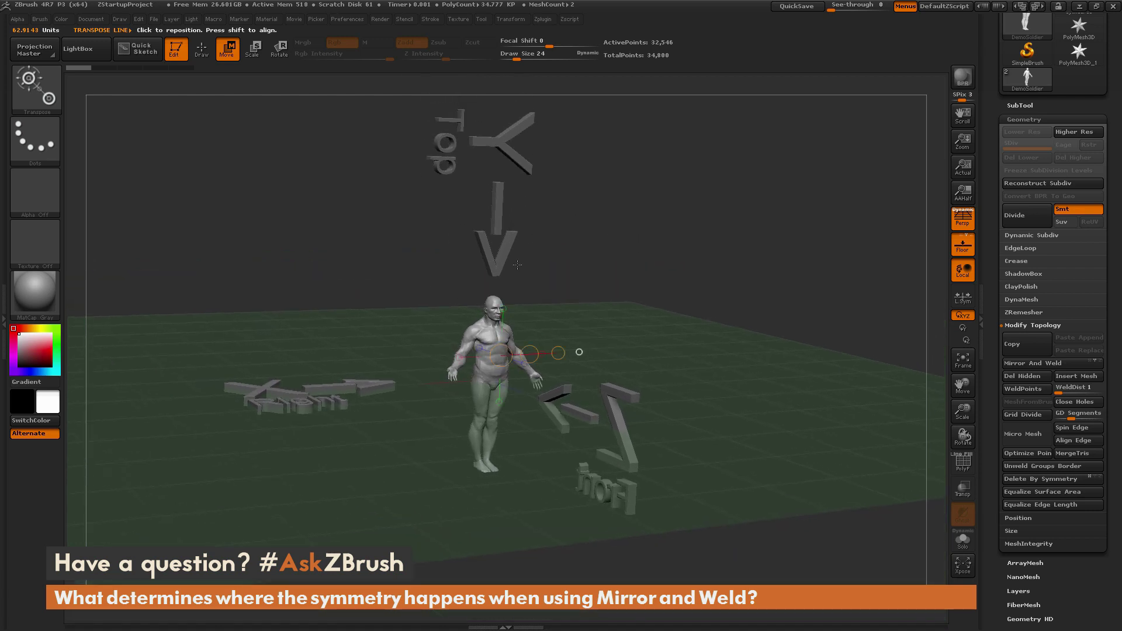
alt+drag(517, 264, 529, 388)
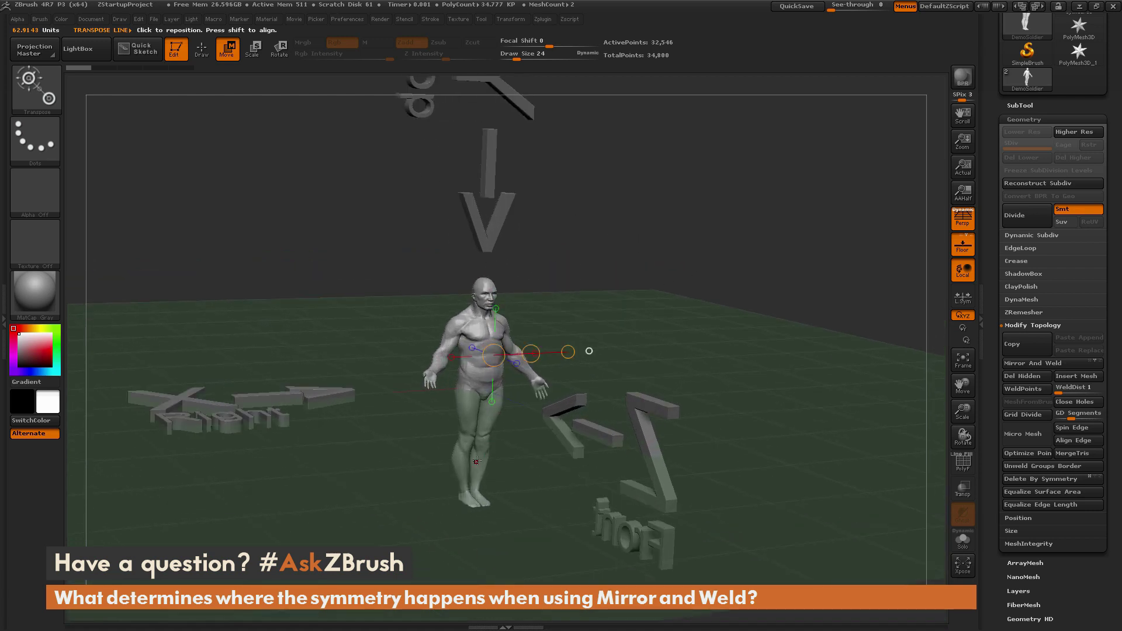
click(1053, 364)
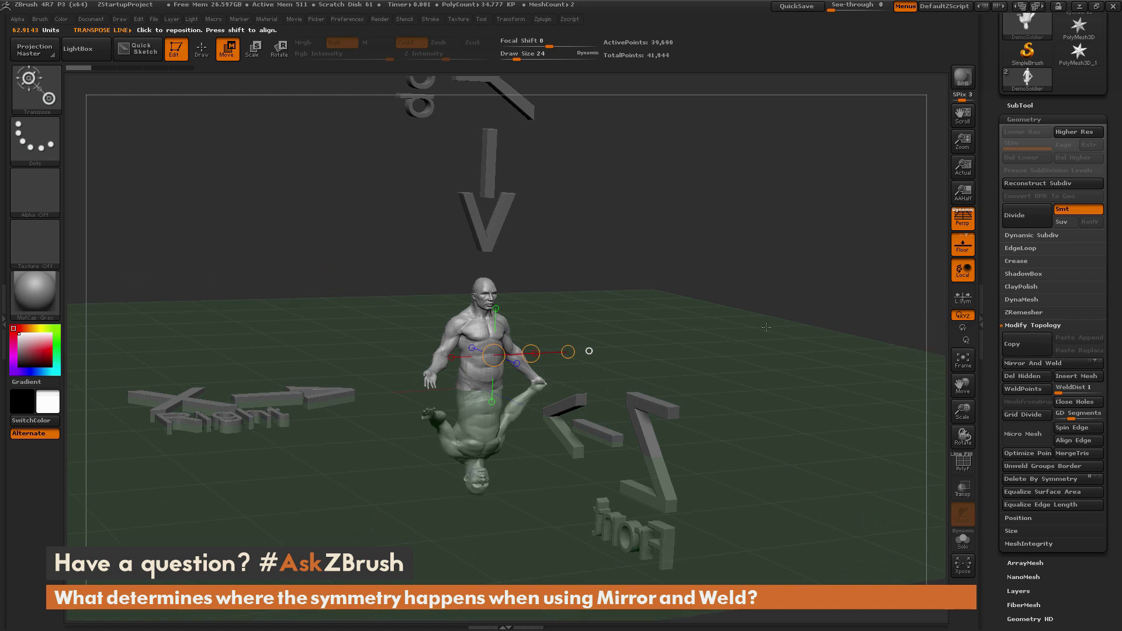
drag(719, 340, 707, 380)
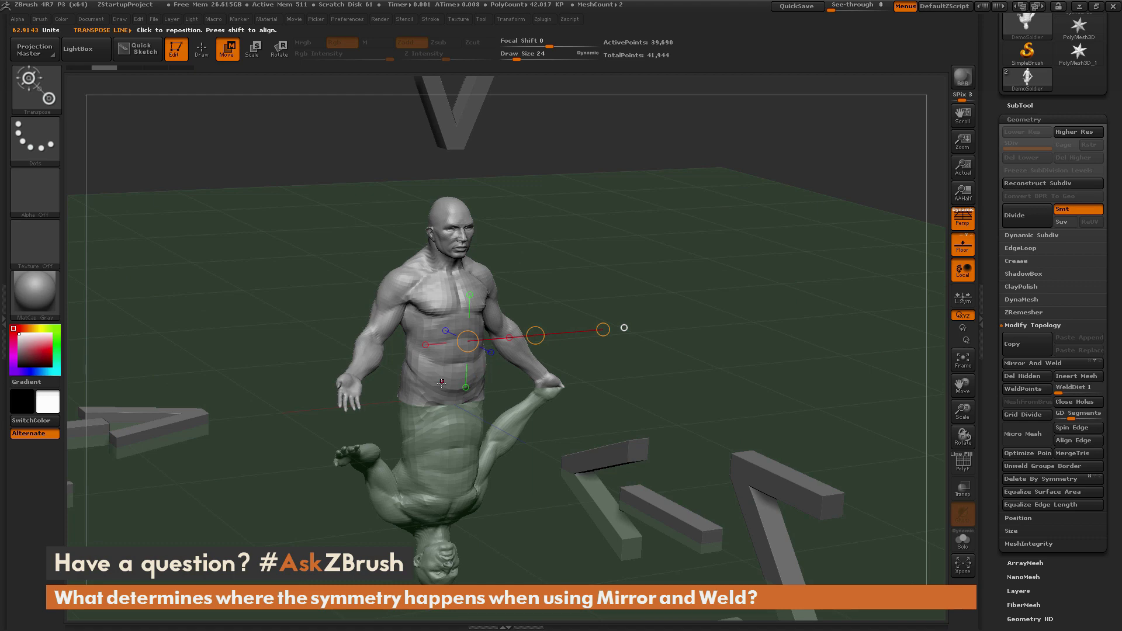
drag(535, 550, 716, 362)
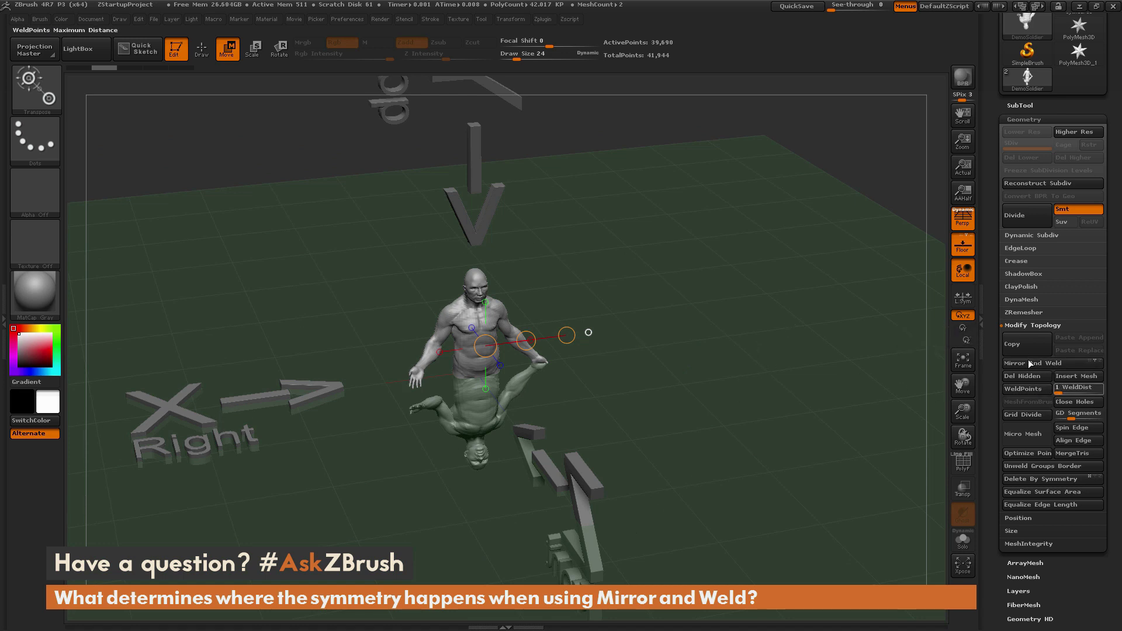
drag(427, 241, 429, 224)
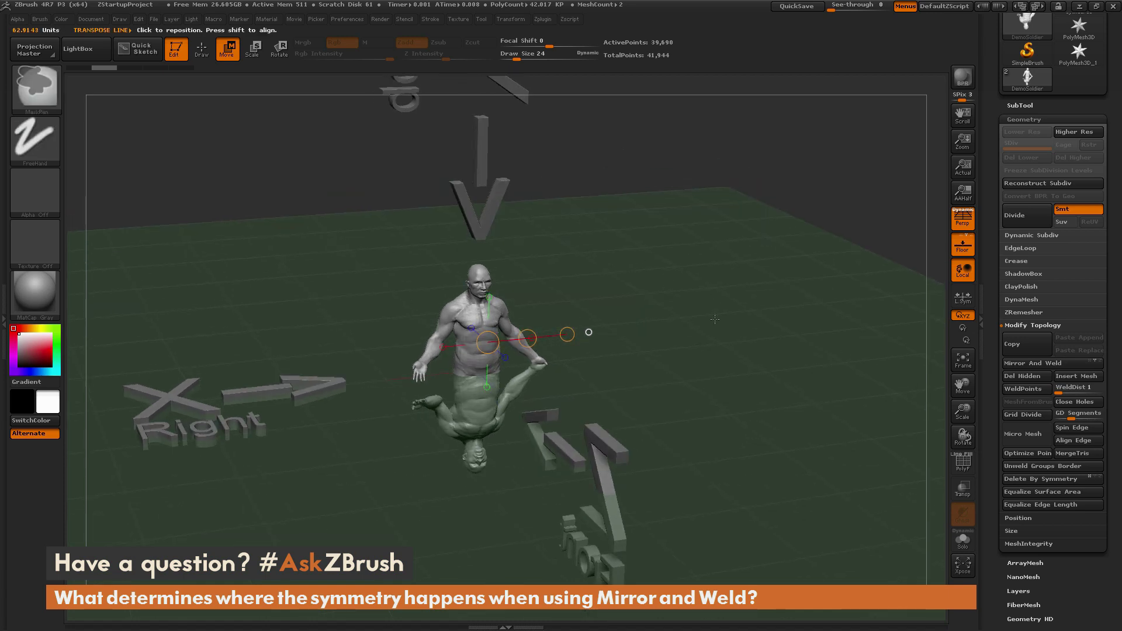
Step: Undo the Y-axis mirror and move the soldier sideways off the world centre toward the X arrow
key(ctrl+z)
mouse_move(710, 328)
shift+mouse_down()
mouse_move(701, 374)
mouse_move(754, 366)
mouse_move(722, 336)
shift+mouse_up()
drag(519, 331, 428, 330)
mouse_move(713, 263)
mouse_down()
mouse_move(771, 270)
mouse_move(710, 292)
mouse_move(728, 261)
mouse_up()
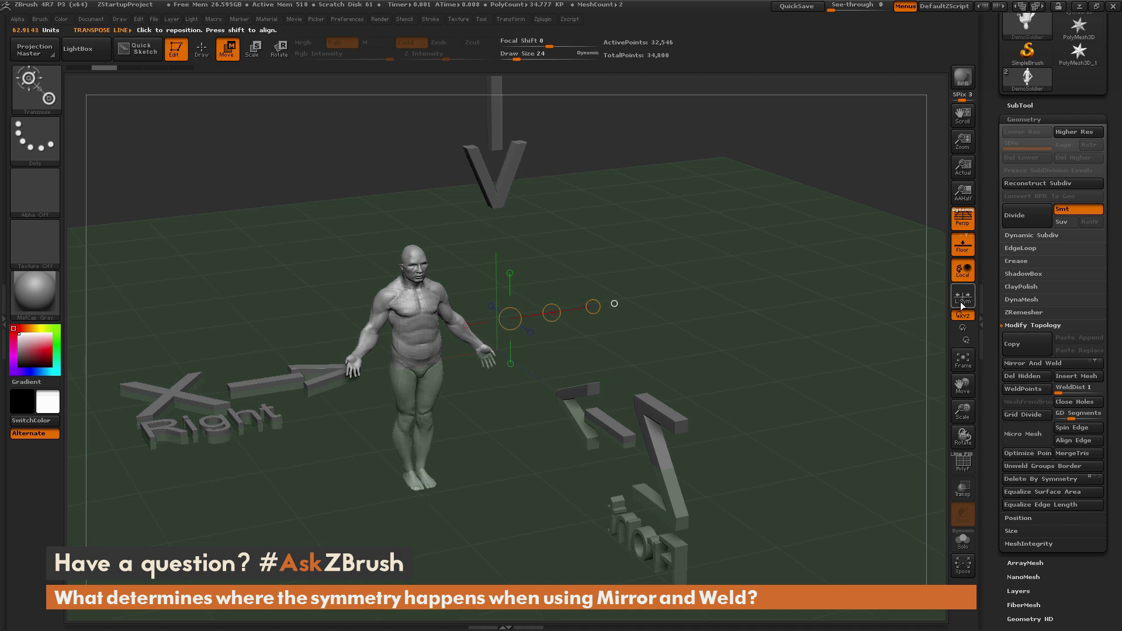
Step: With Local Symmetry off, mirror and weld the soldier across the X axis at the world centre, and undo that mirror
mouse_move(490, 433)
mouse_down()
mouse_move(489, 401)
mouse_move(490, 433)
mouse_up()
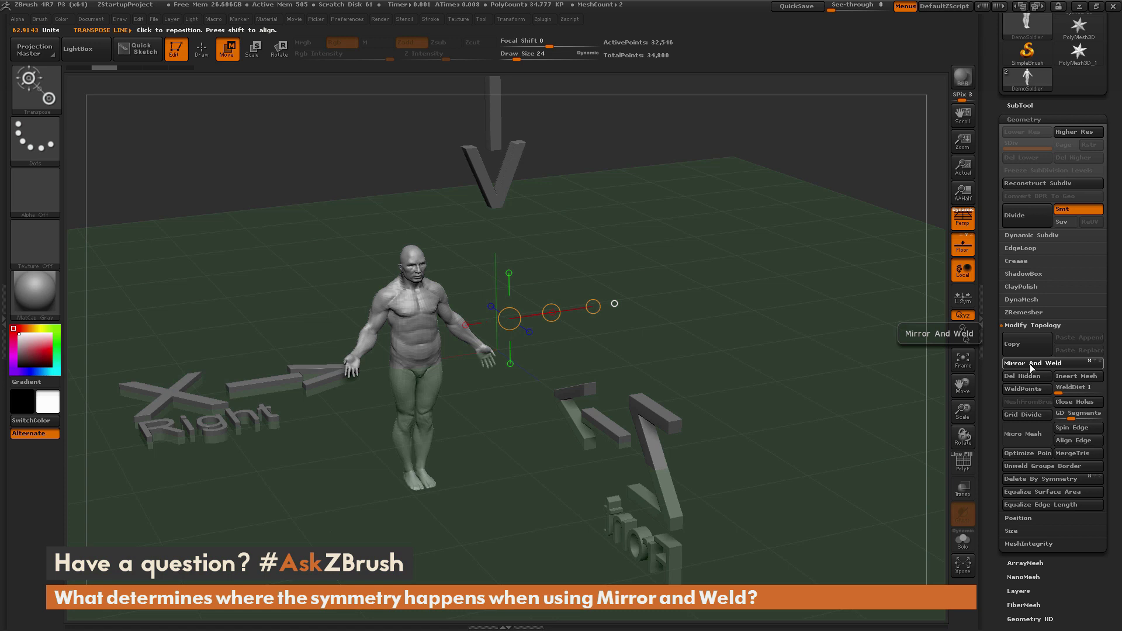
click(1030, 364)
mouse_move(727, 371)
mouse_down()
mouse_move(681, 391)
mouse_move(720, 376)
mouse_up()
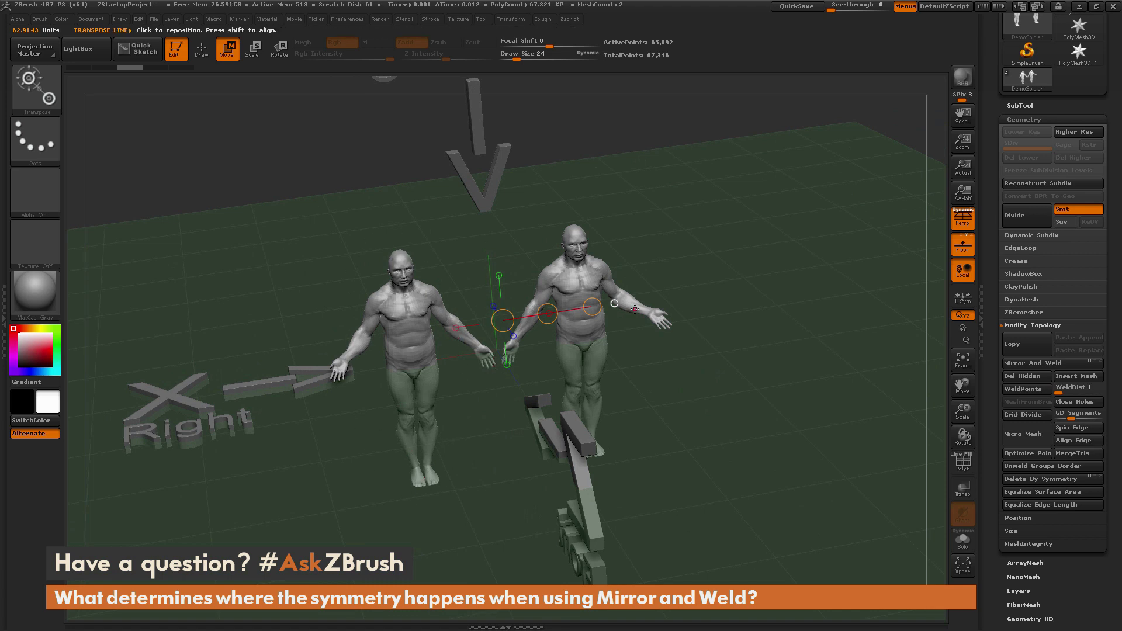
click(1018, 363)
Step: Turn on Local Symmetry and mirror and weld the off-centre soldier across the X axis about his own centre
click(966, 303)
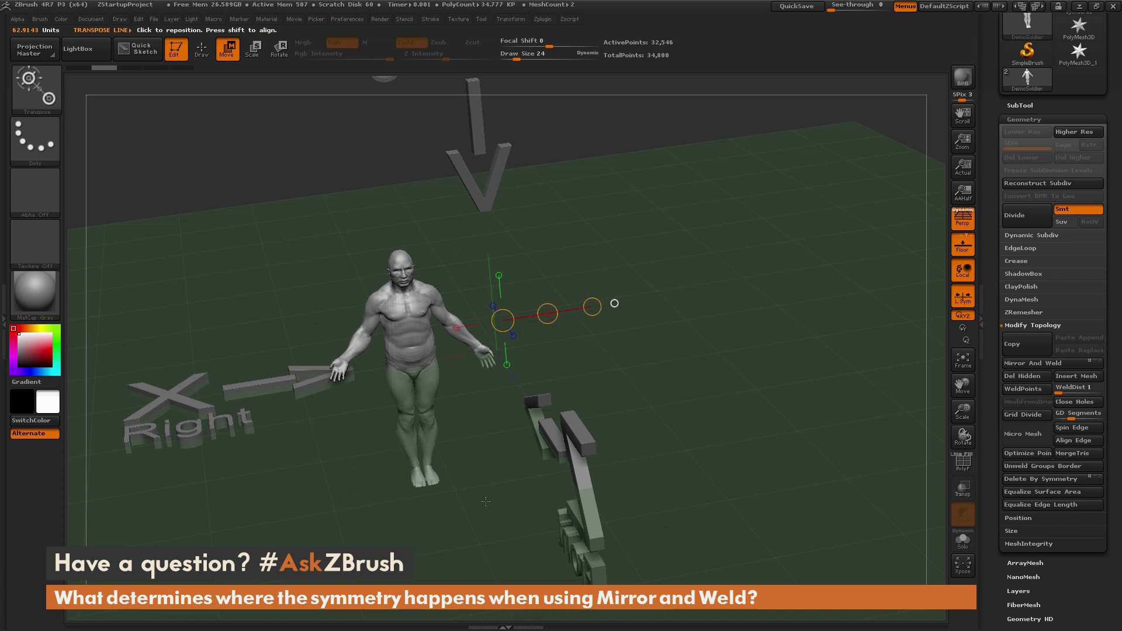
click(1050, 363)
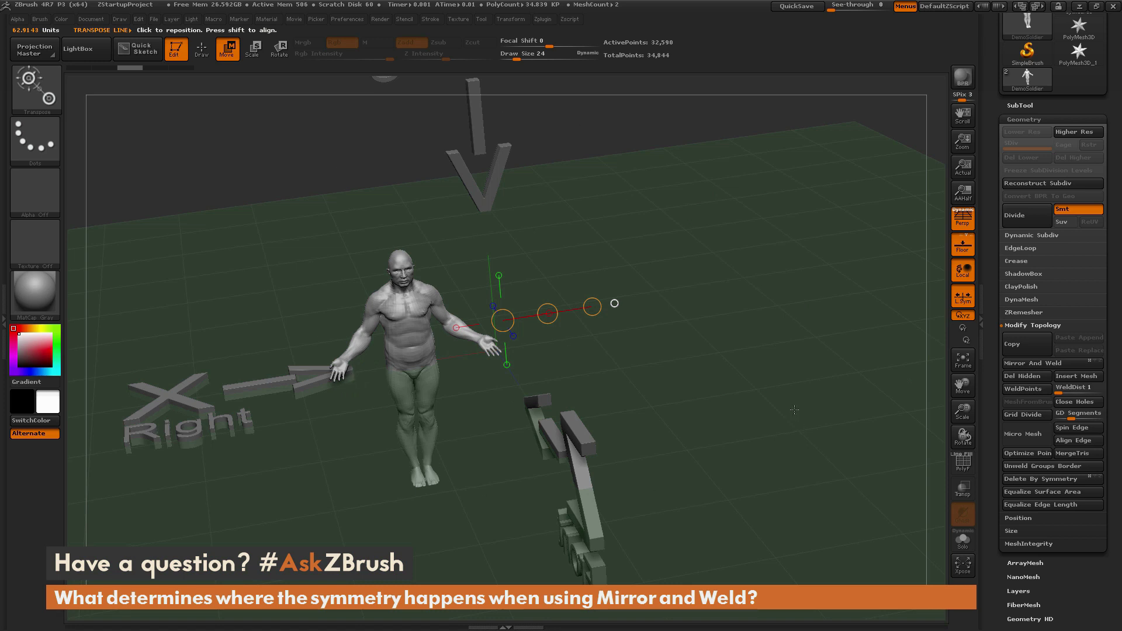
ctrl+right_drag(763, 424, 763, 406)
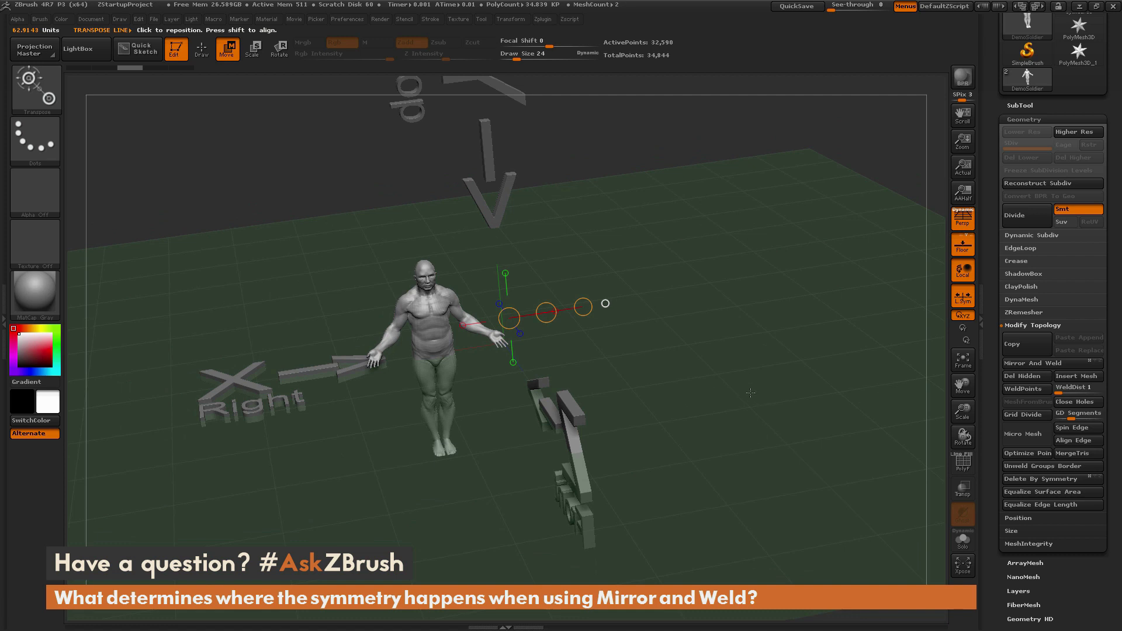
drag(750, 393, 611, 356)
drag(673, 310, 430, 373)
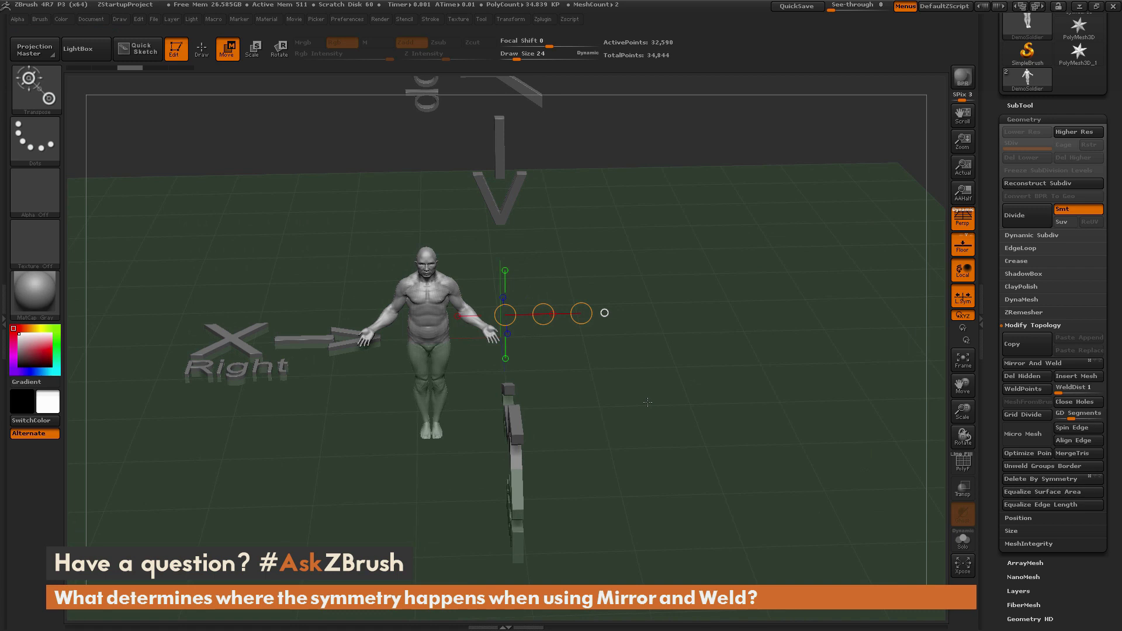
click(964, 299)
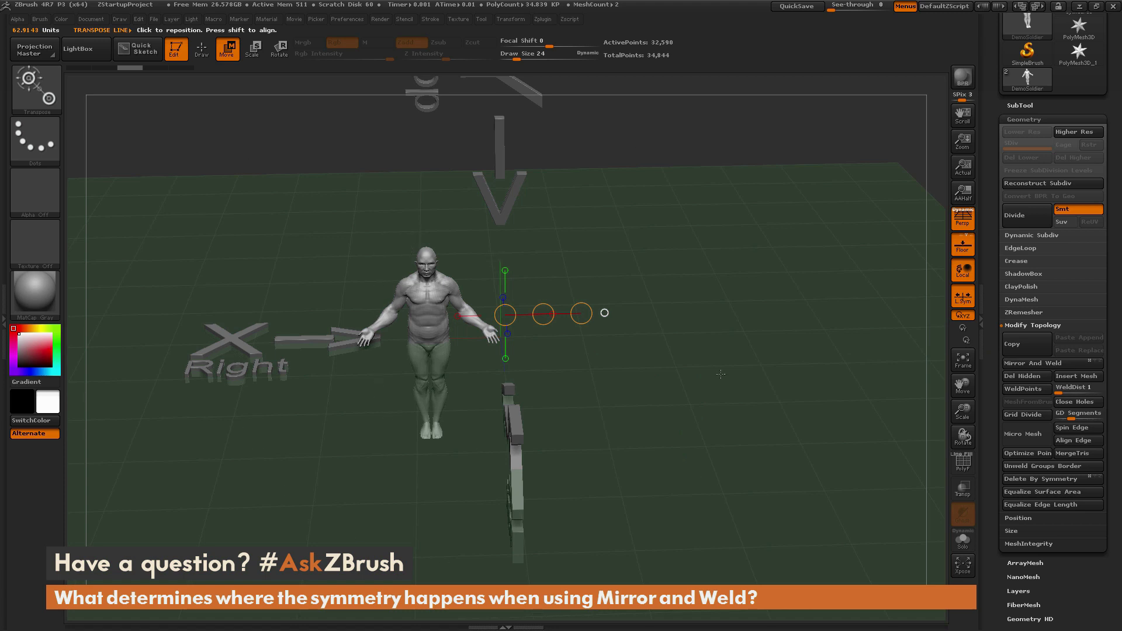
Step: Hide the floor grid around the soldier and the axis arrows
drag(721, 374, 913, 247)
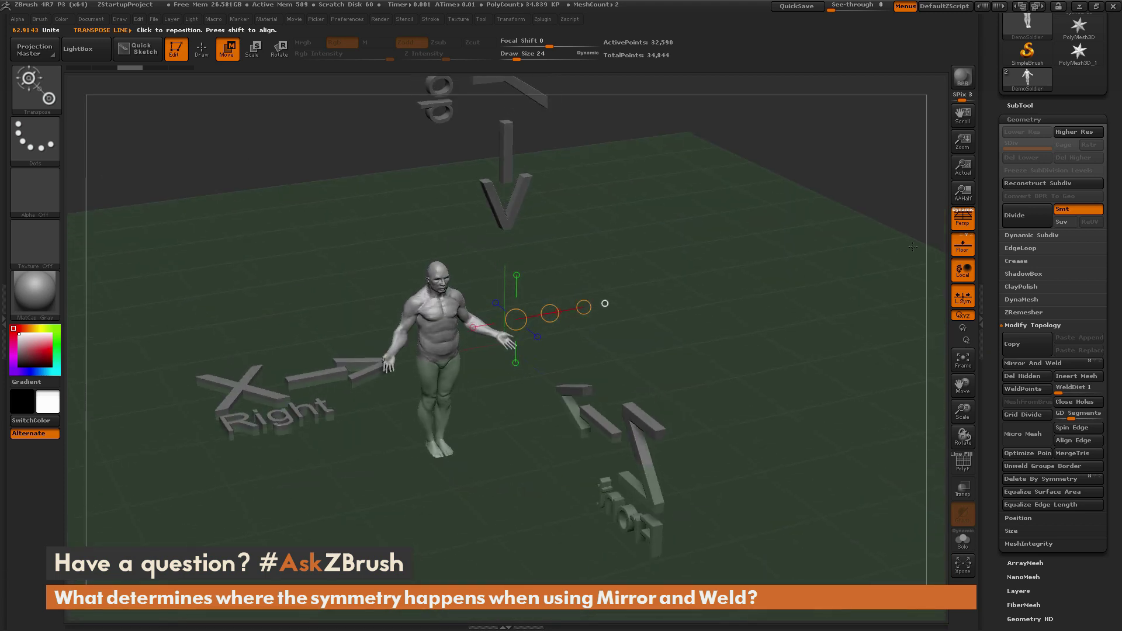
click(962, 245)
drag(760, 351, 723, 326)
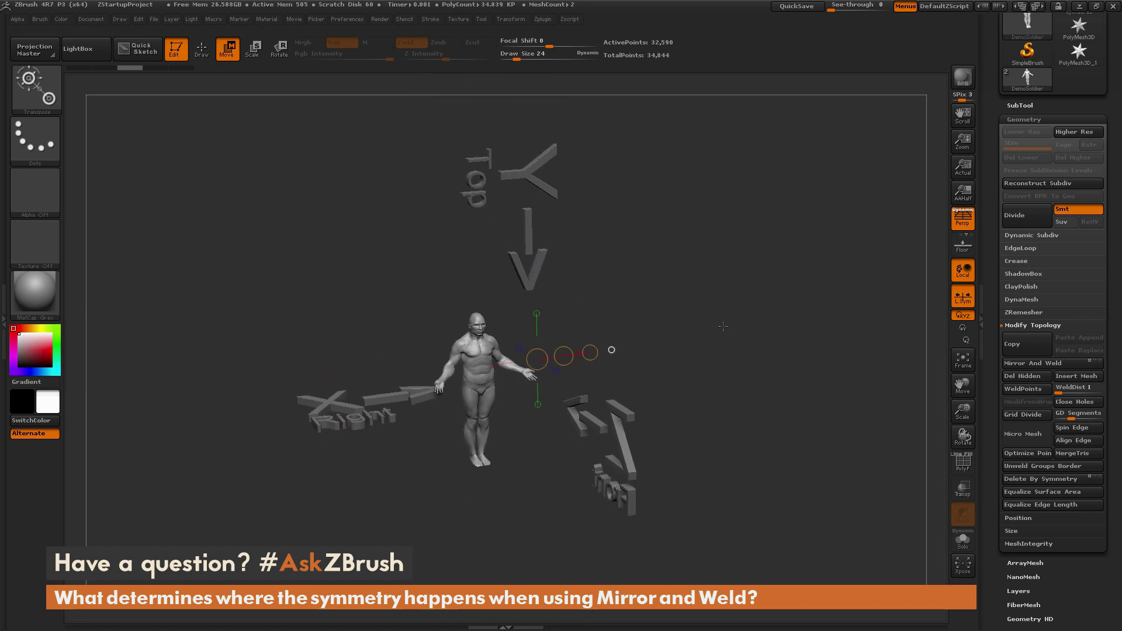